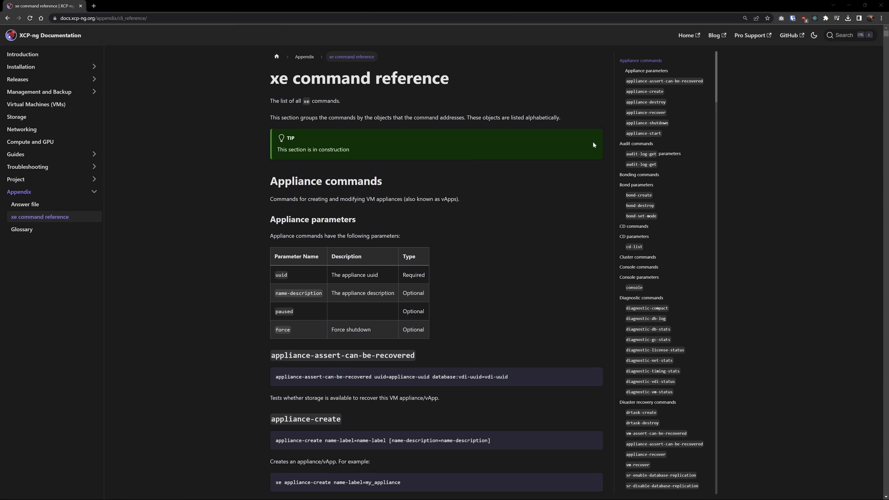
scroll(583, 137, down, 2)
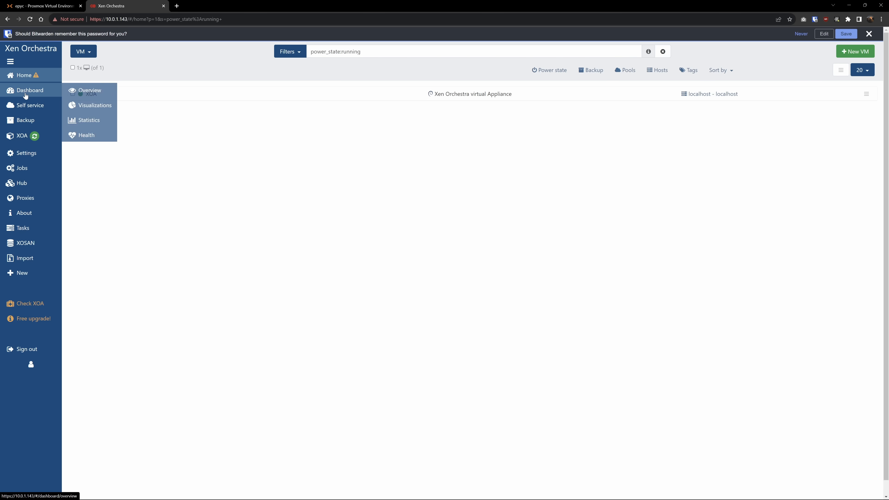
Rename the host localhost to xcpng1 from the Home hosts list.
click(25, 93)
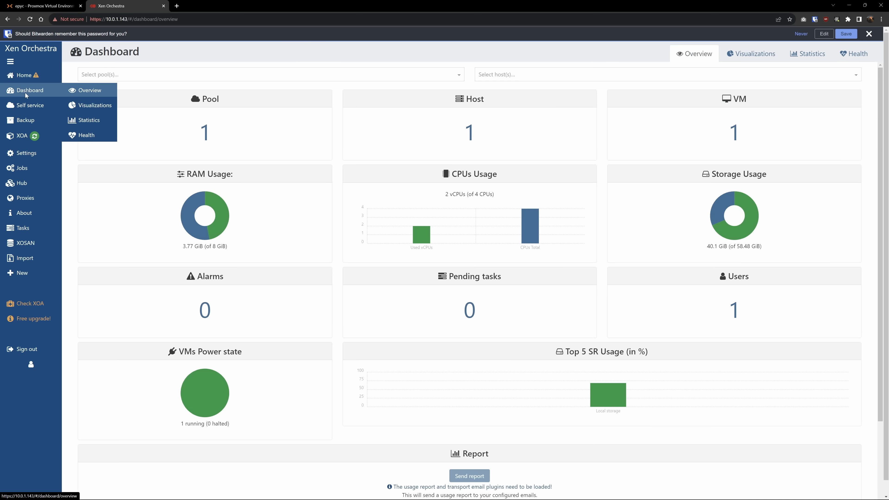
click(312, 75)
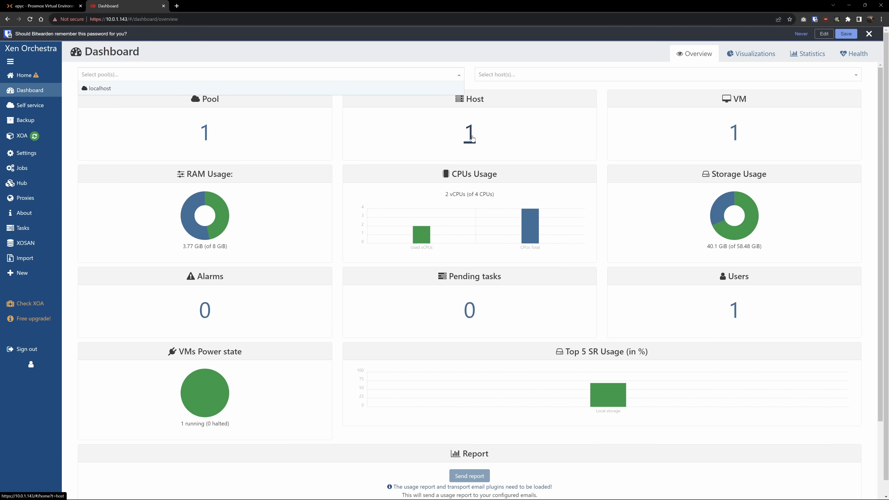
click(470, 133)
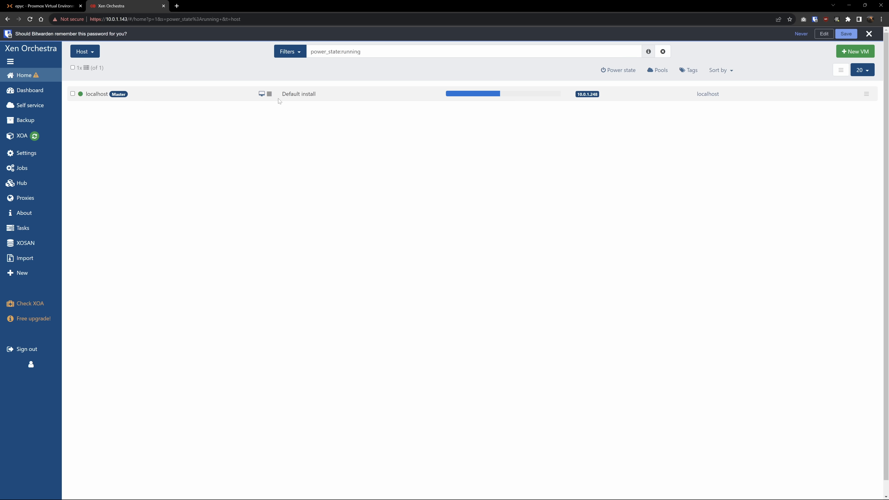
click(77, 76)
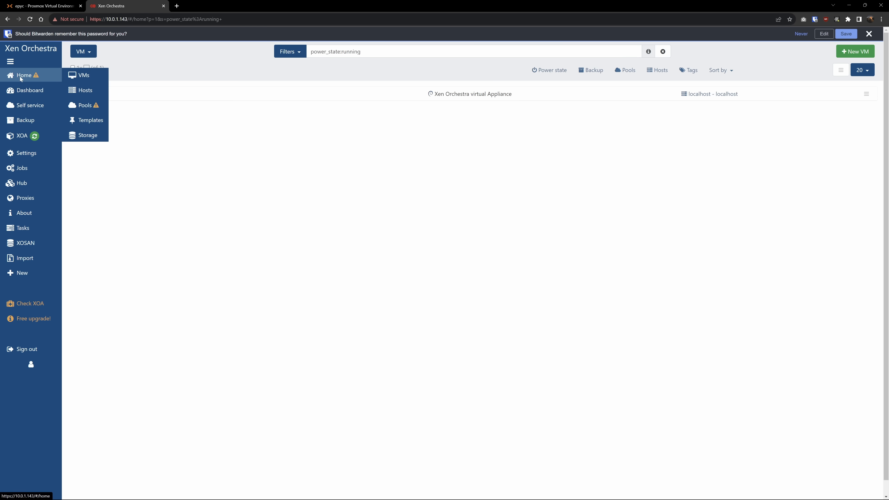
text(xc)
text(png1)
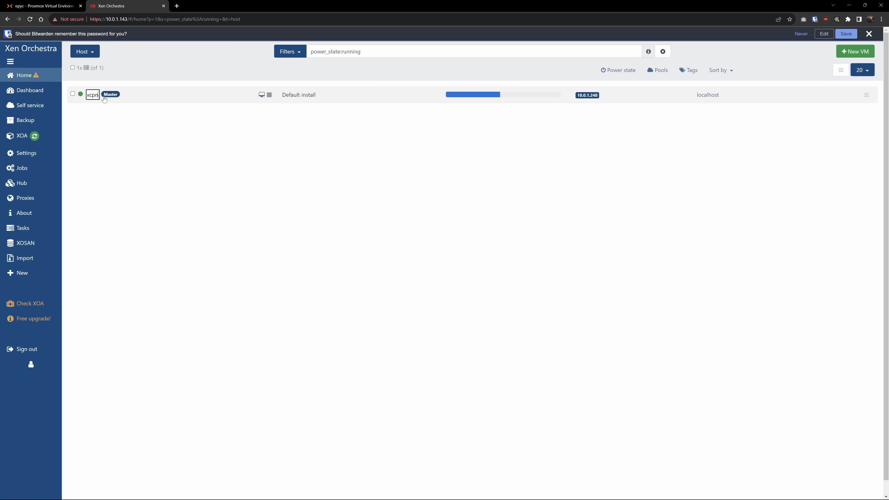
key(Return)
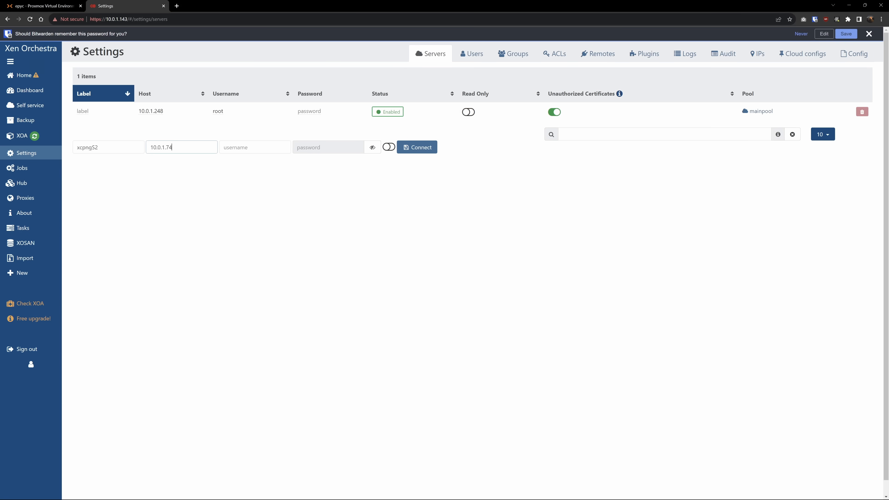
Enter username root and the account password, then connect the 10.0.1.74 server.
click(255, 147)
text(root)
key(Tab)
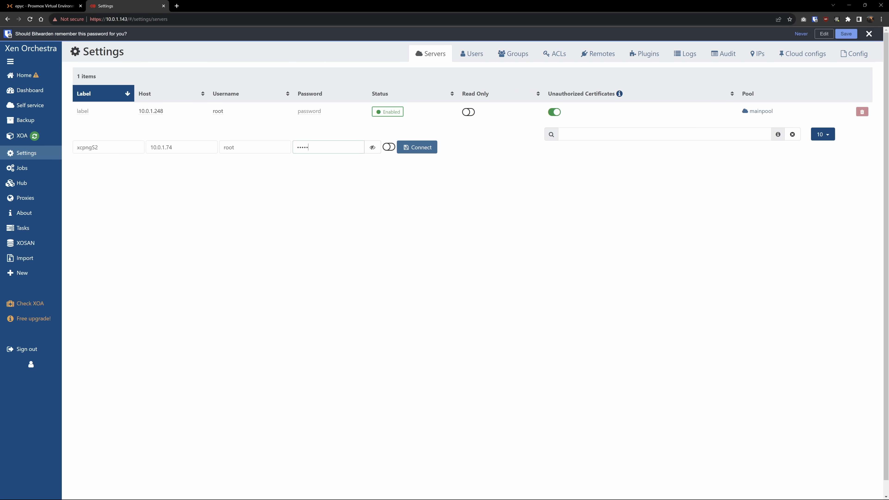
click(430, 147)
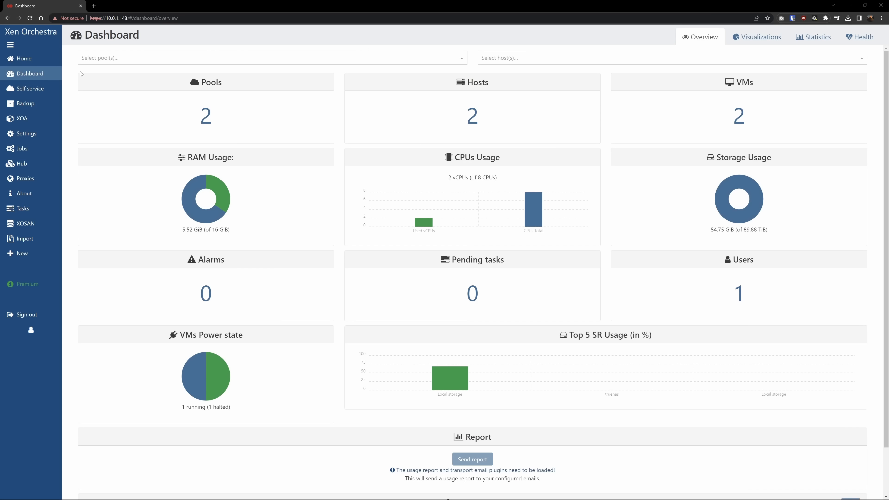
Check the localhost host, then open mainpool's Advanced tab and add localhost via Add hosts.
mouse_move(55, 62)
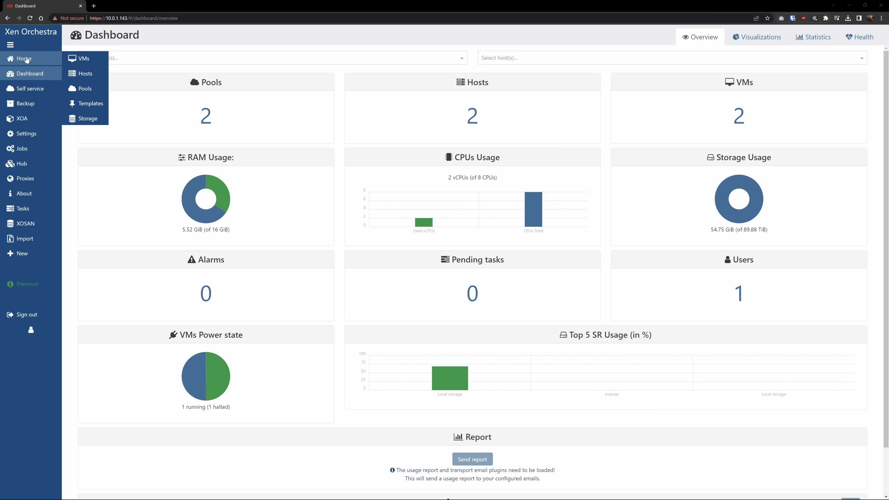
click(82, 73)
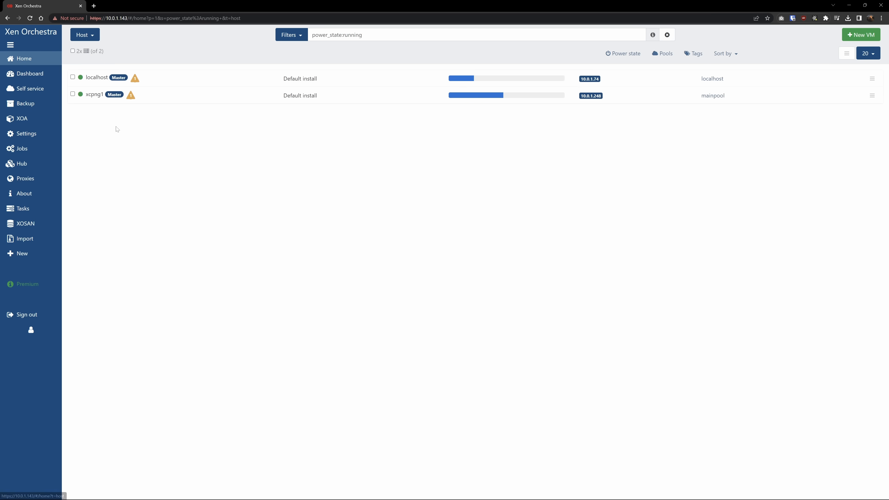
click(97, 81)
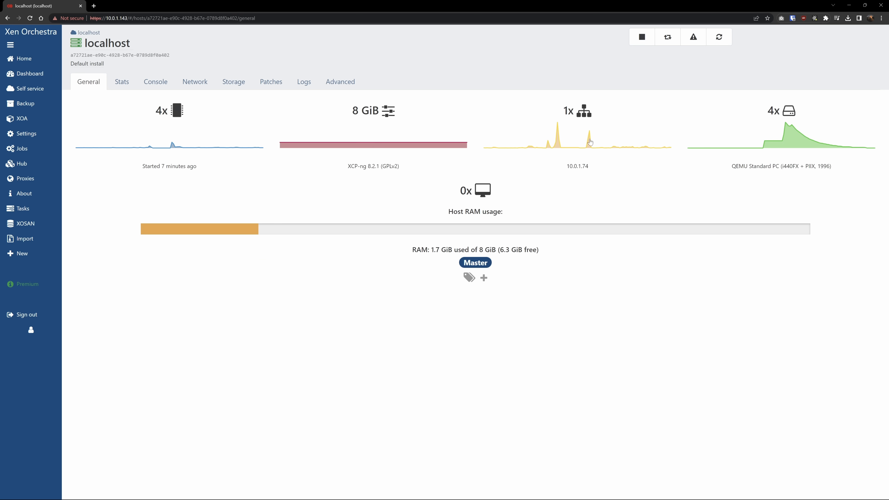
mouse_move(53, 59)
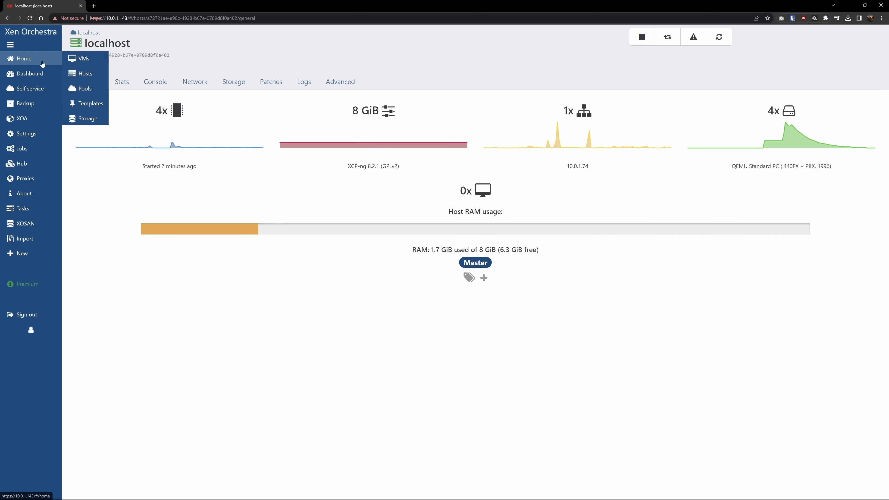
click(92, 90)
click(89, 93)
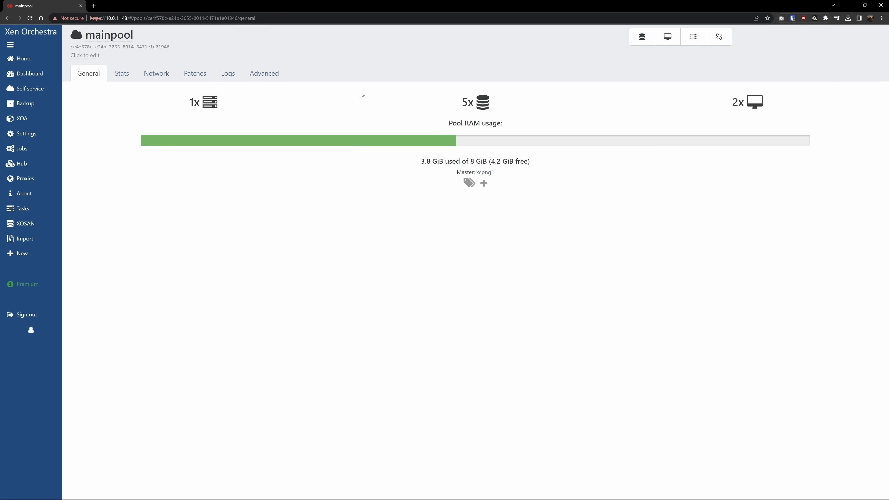
click(265, 74)
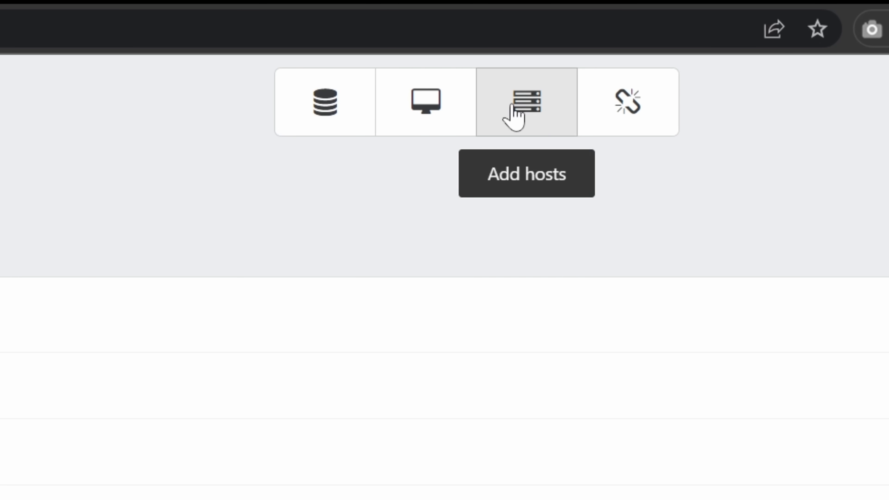
click(517, 113)
click(200, 112)
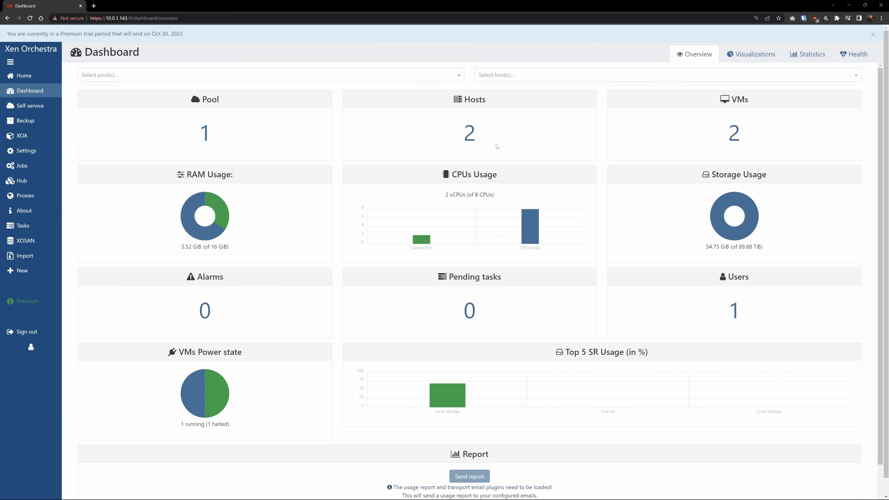
Go from the running-hosts list to the new storage repository form.
click(470, 133)
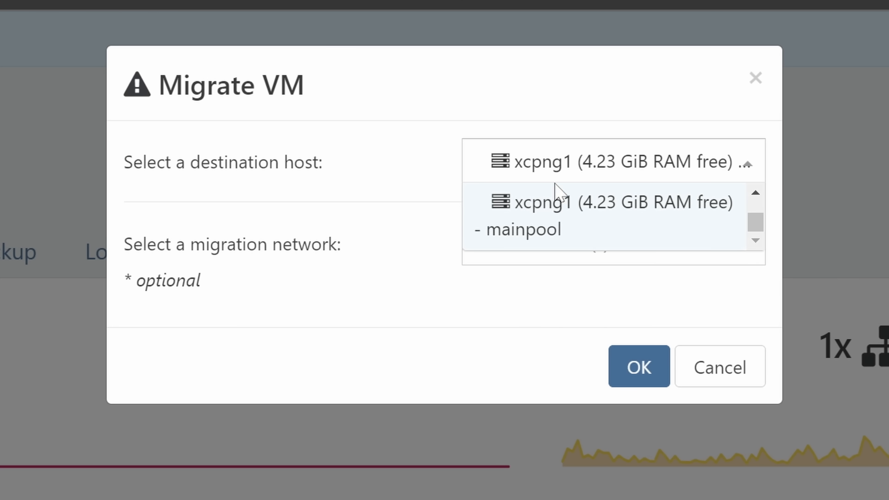
scroll(555, 184, up, 2)
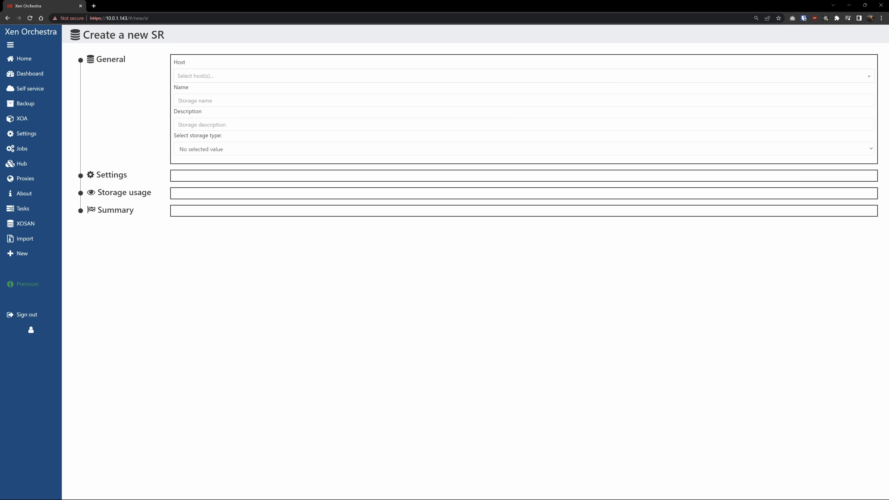
Pick xcpng2 as the host and NFS as the storage type.
click(223, 75)
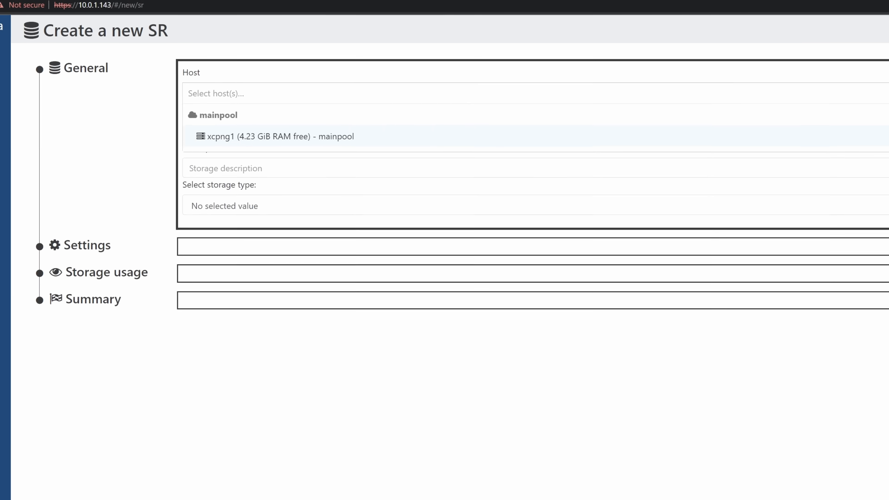
click(259, 169)
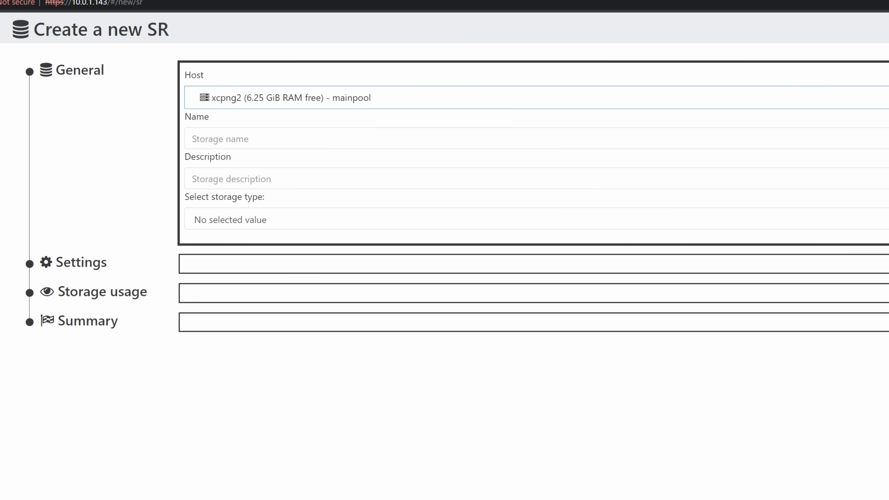
click(259, 222)
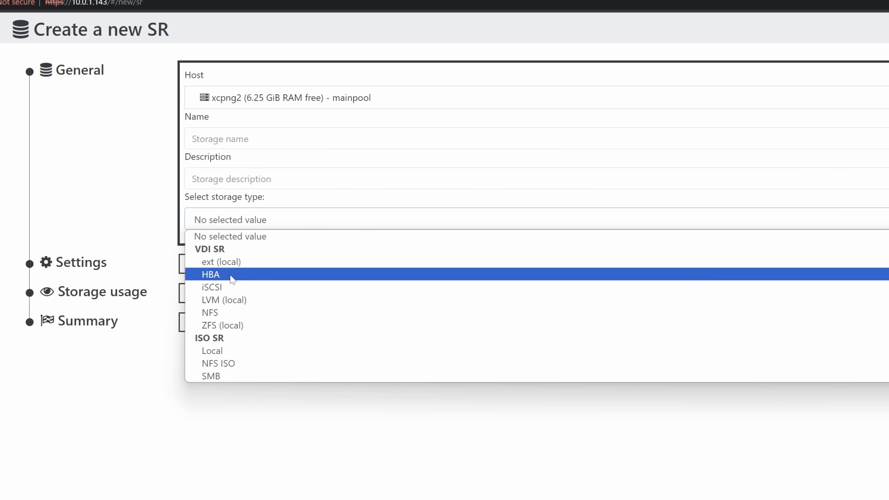
click(215, 315)
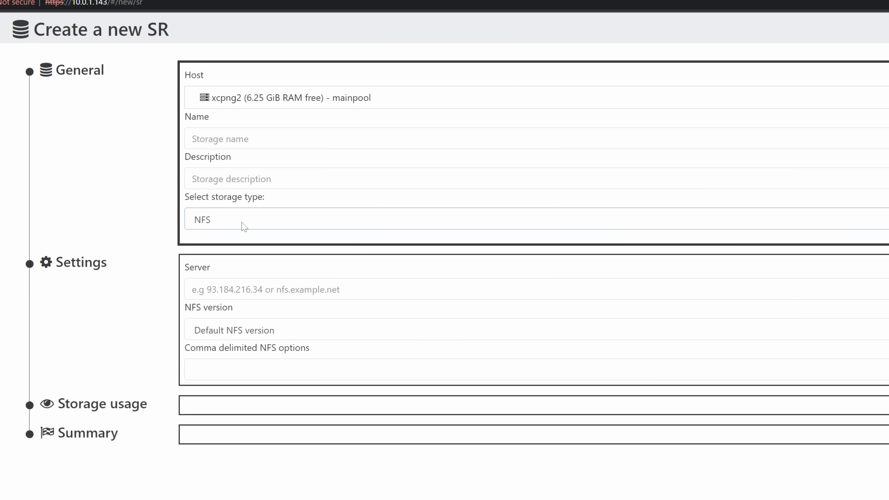
Name it truenas, describe it 'truenas NFS', use server 10.0.0.3 and path /mnt/BigBoi/XCPNG.
click(220, 139)
text(truenas)
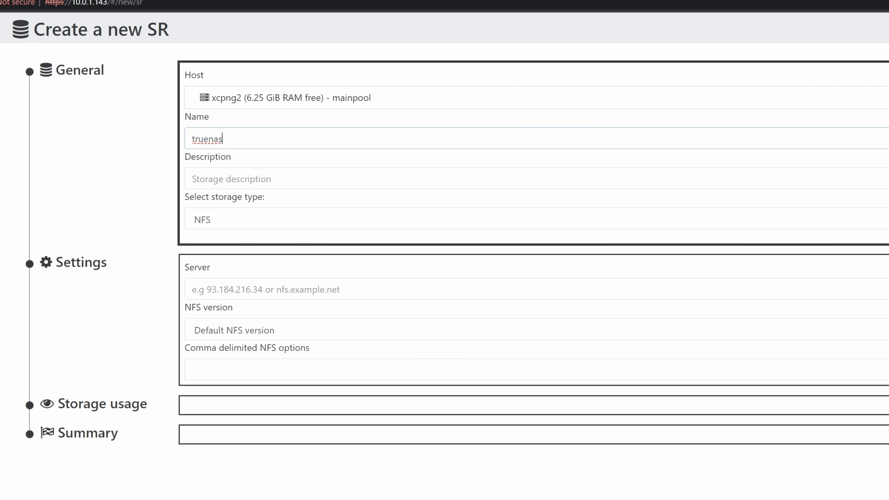
key(Tab)
text(t)
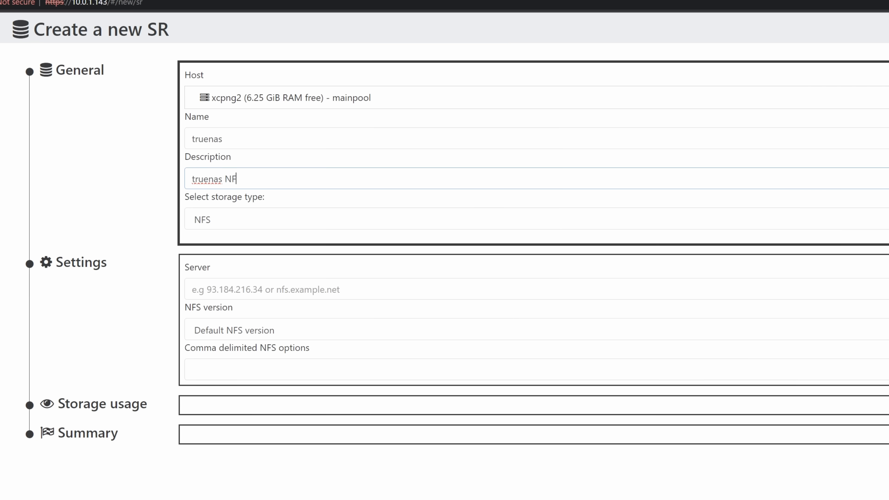
key(Tab)
key(Tab)
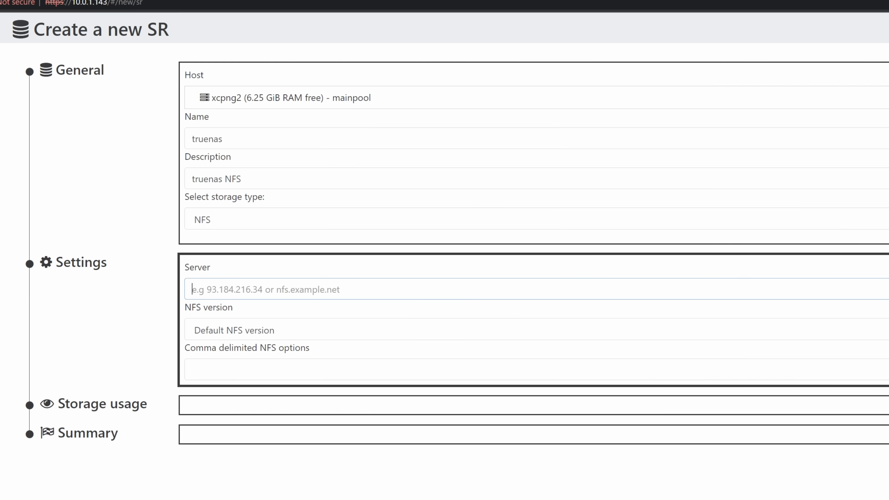
text(10.0.0.33)
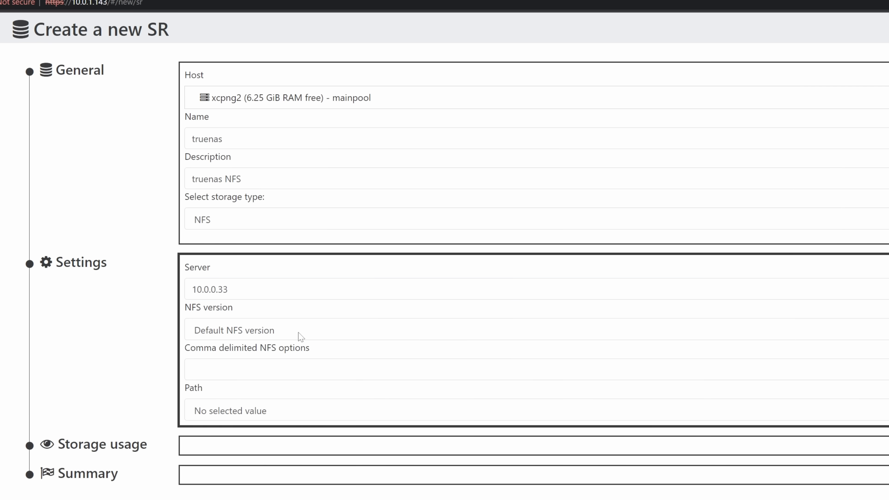
click(220, 411)
click(217, 442)
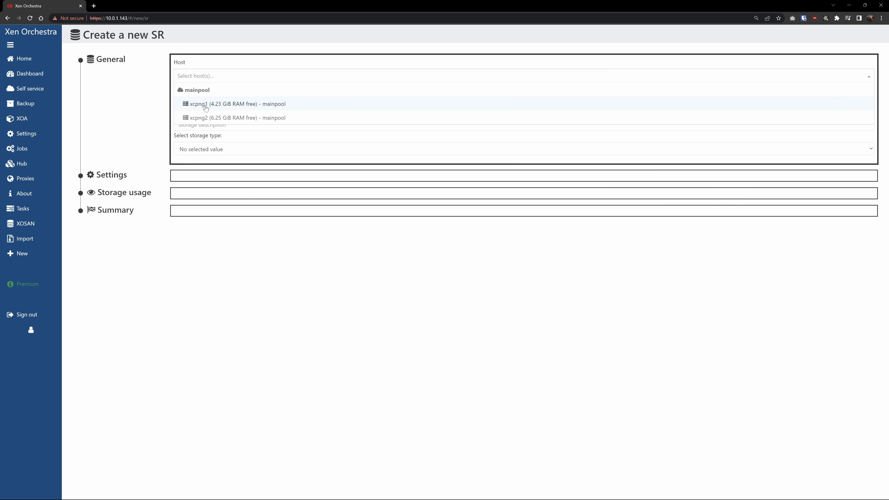
Set up a local ISO library SR named isos on xcpng1 at /home/isos.
click(206, 105)
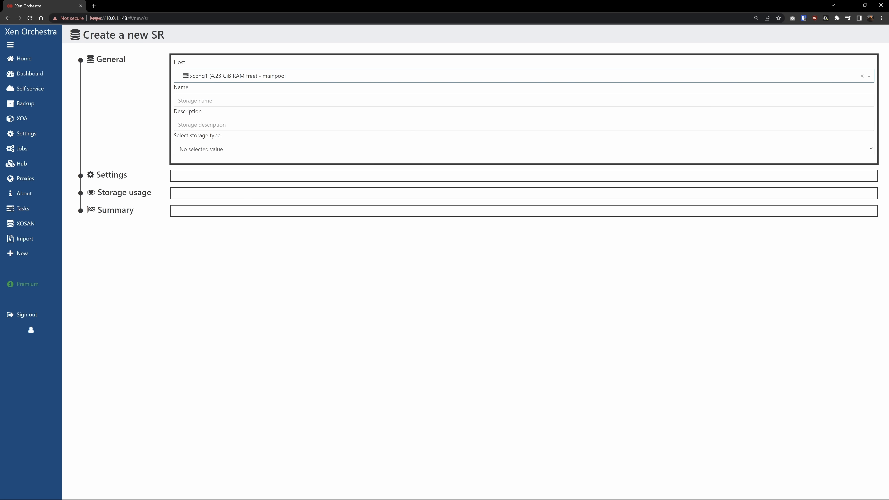
click(206, 101)
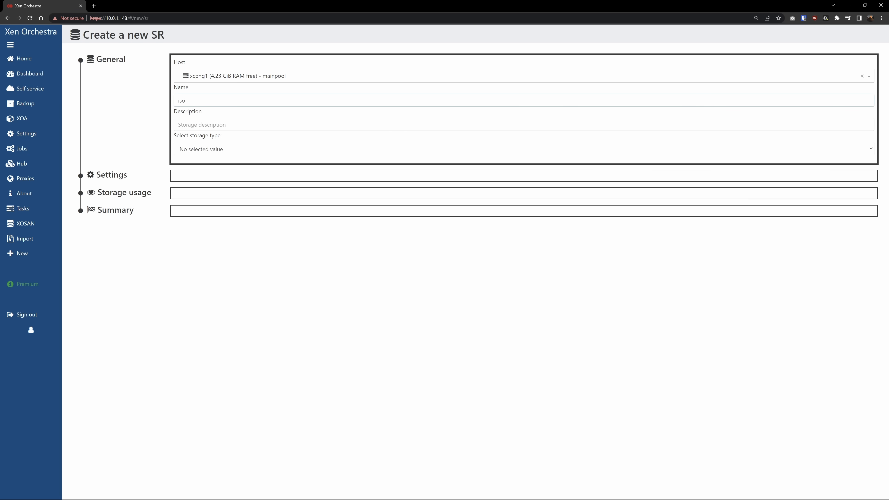
click(205, 147)
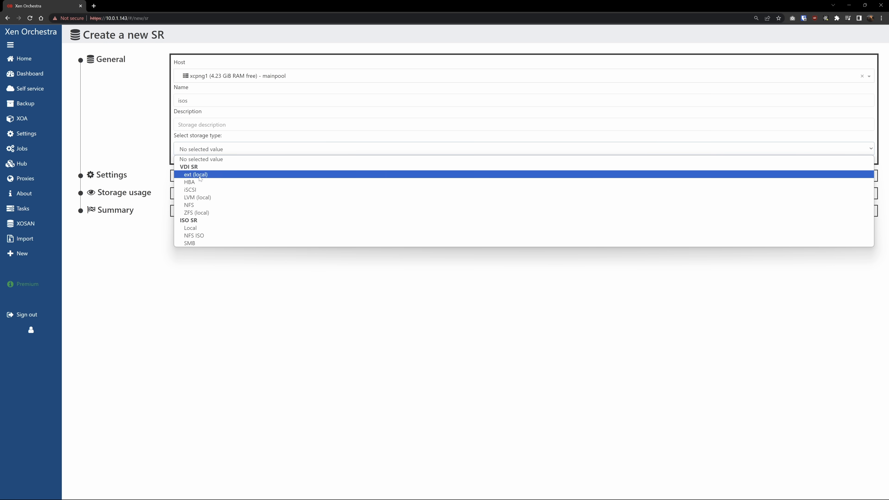
click(193, 228)
key(Tab)
text(/)
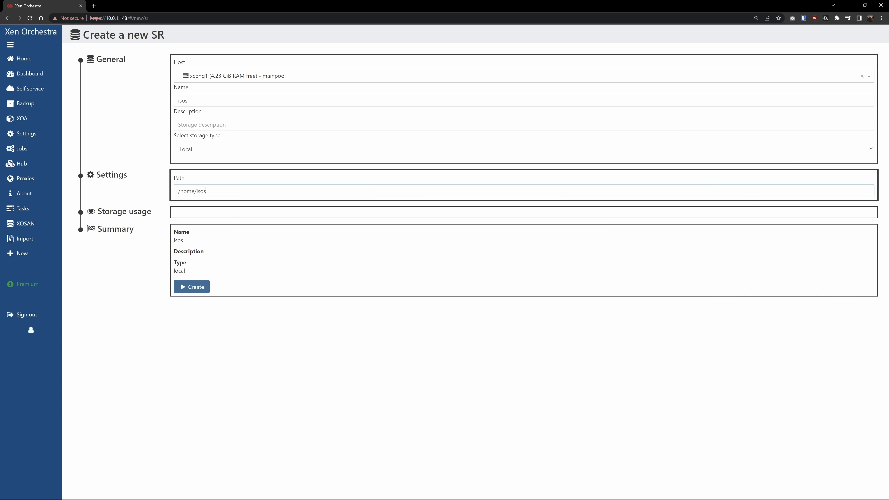
click(217, 212)
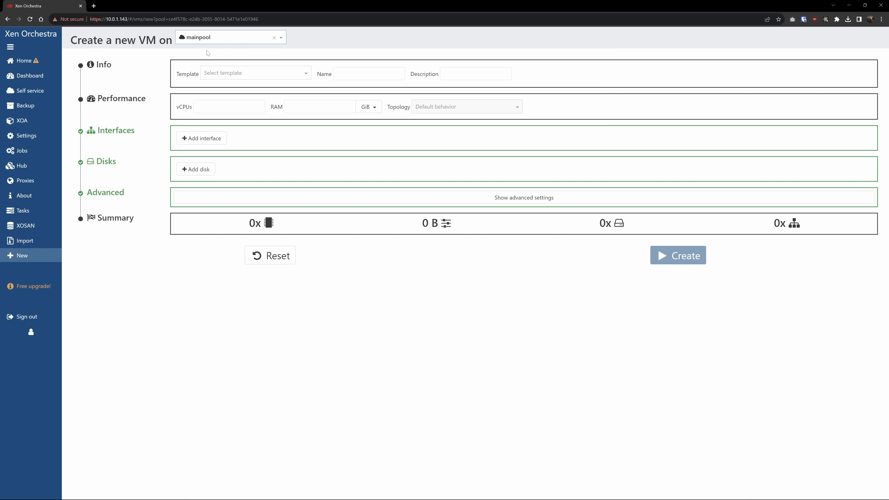
Base the VM on the Debian Bullseye 11 template and rename it Ubuntu.
click(231, 73)
scroll(245, 105, down, 3)
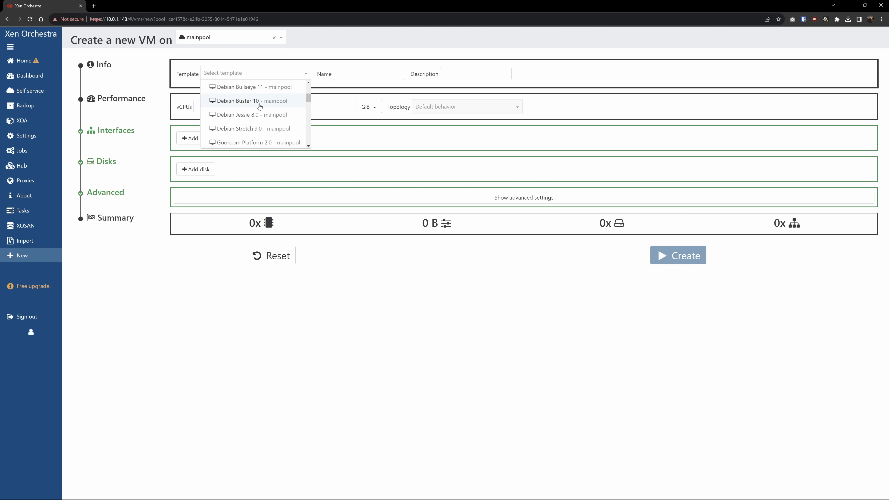
click(251, 88)
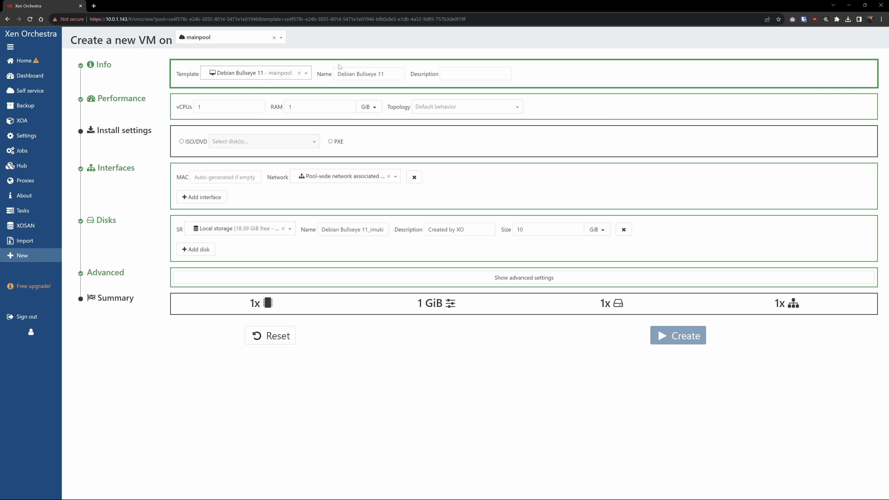
double_click(367, 74)
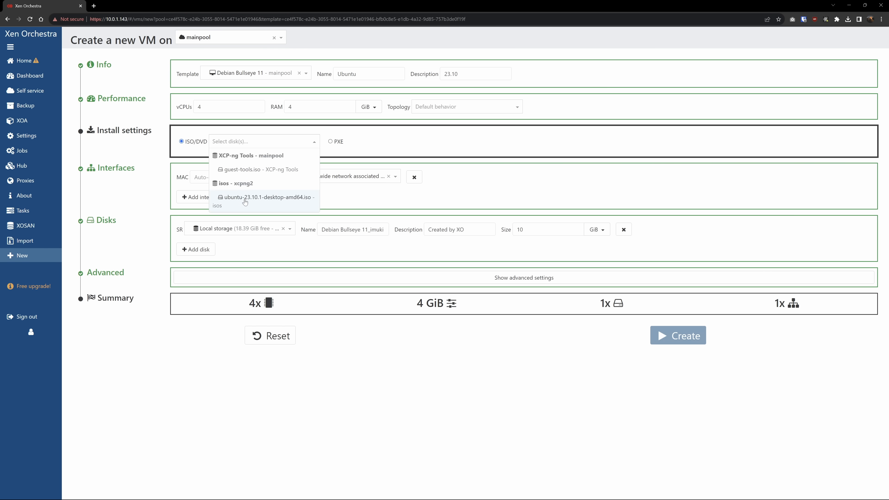
Attach the Ubuntu 23.10 ISO, place the disk on truenas, and keep the eth0 network.
click(245, 199)
click(454, 145)
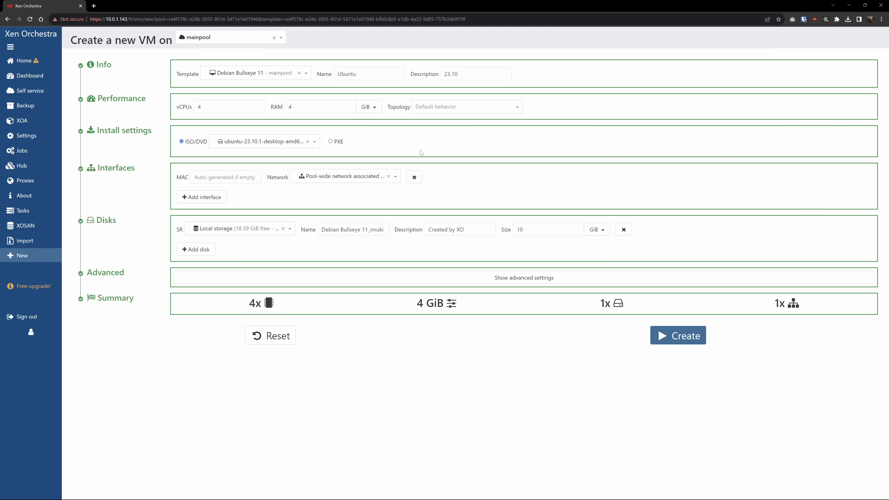
click(242, 229)
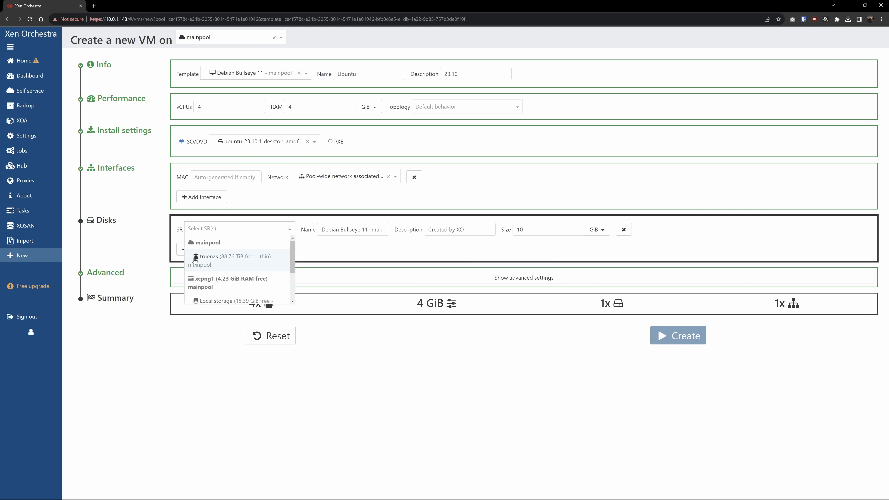
click(239, 264)
triple_click(351, 230)
click(339, 177)
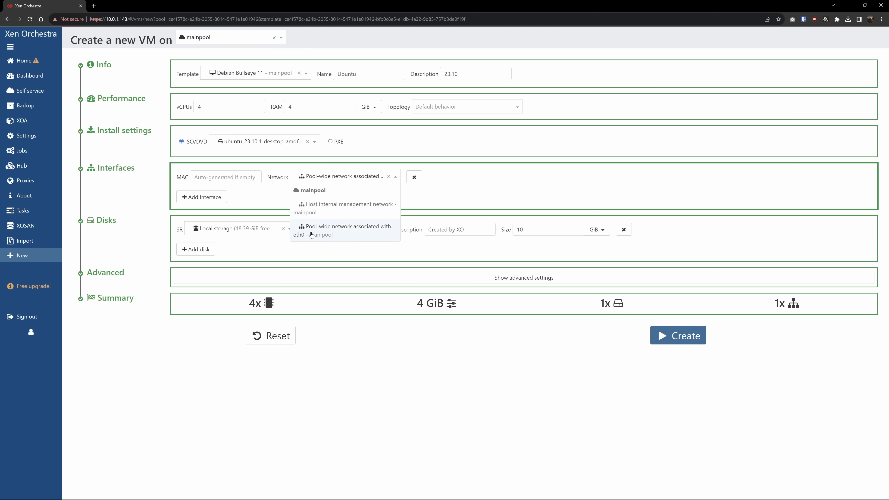
click(322, 232)
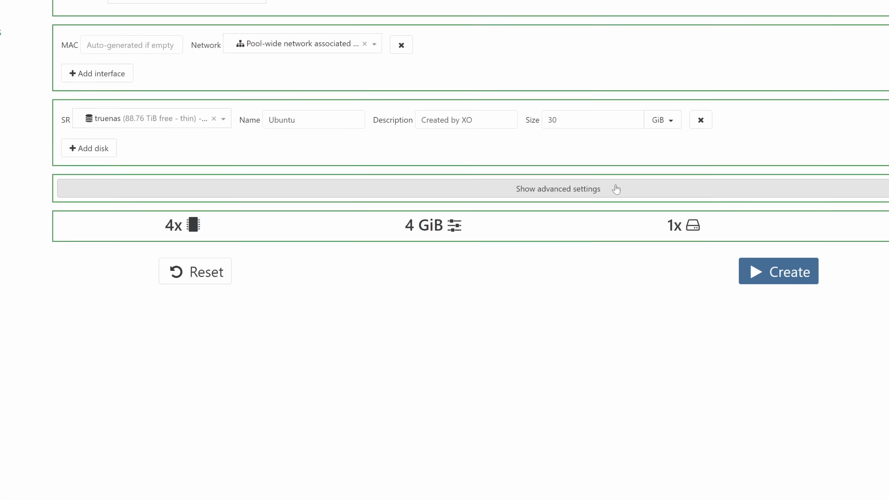
In advanced settings, set CPU weight to 512 and review memory and vGPU options.
click(616, 190)
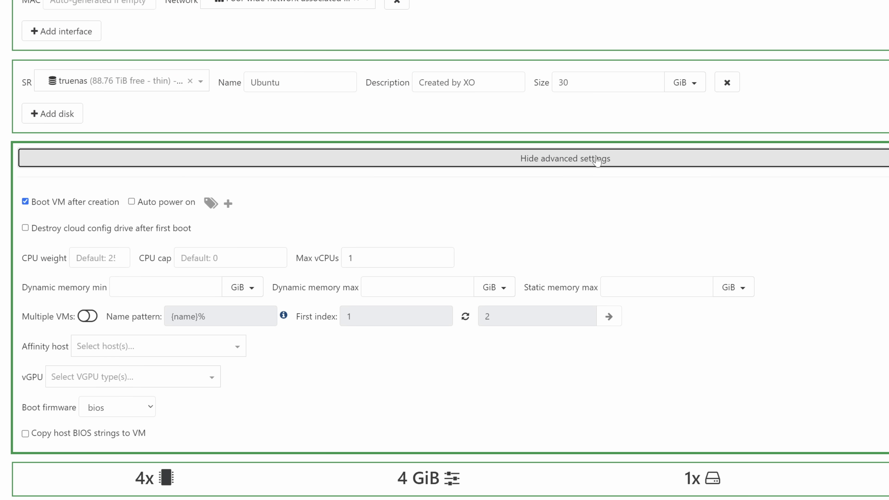
click(132, 202)
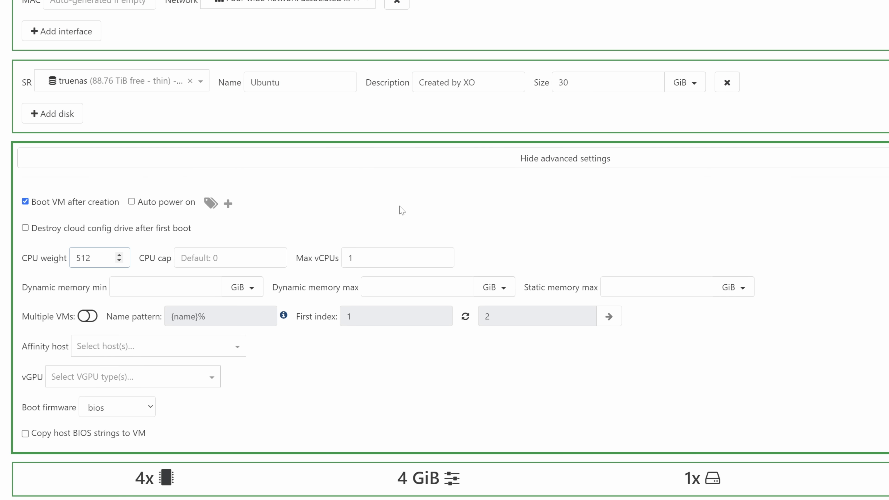
click(400, 206)
click(185, 287)
click(413, 288)
click(655, 287)
click(146, 382)
click(310, 396)
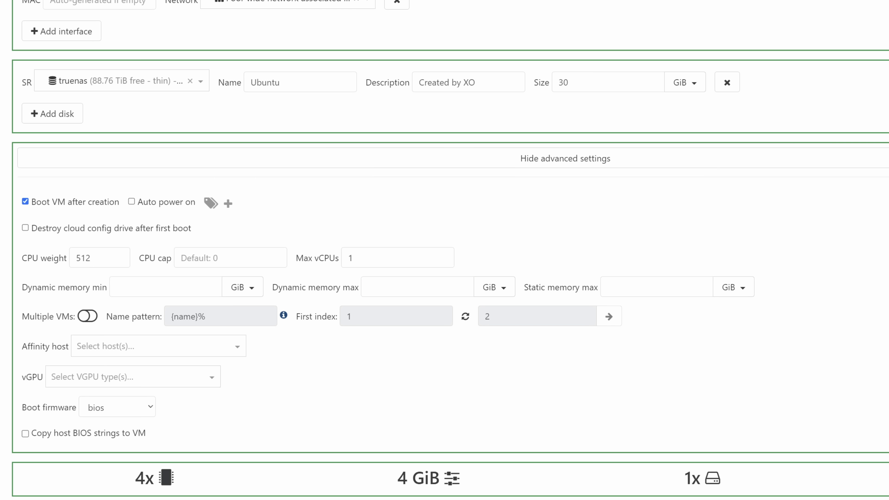
Enable Multiple VMs with a count of 10 and generate their names.
click(89, 317)
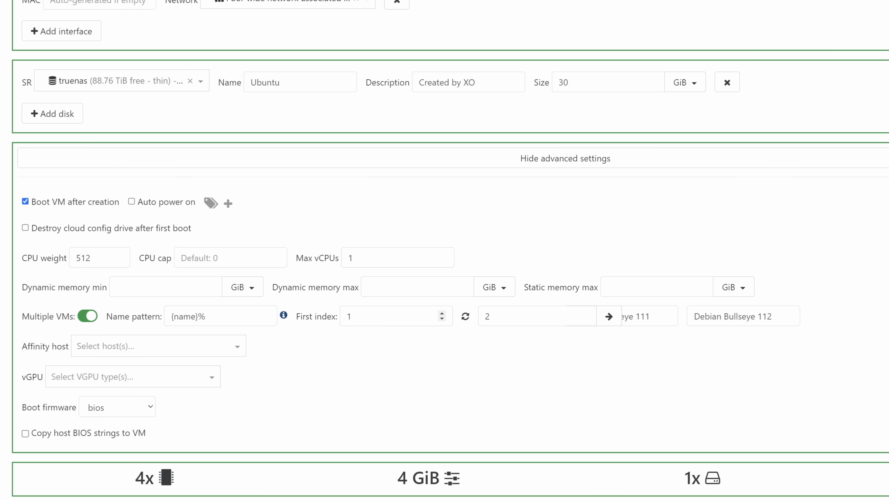
click(491, 316)
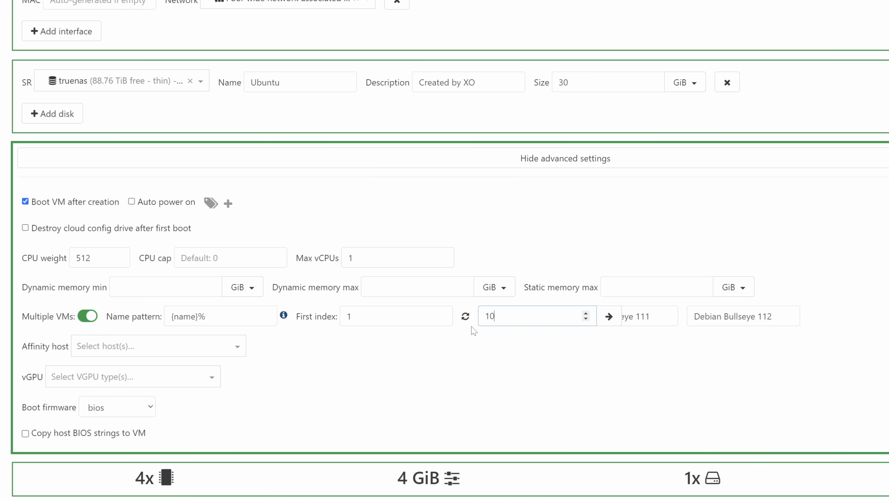
click(475, 332)
click(609, 317)
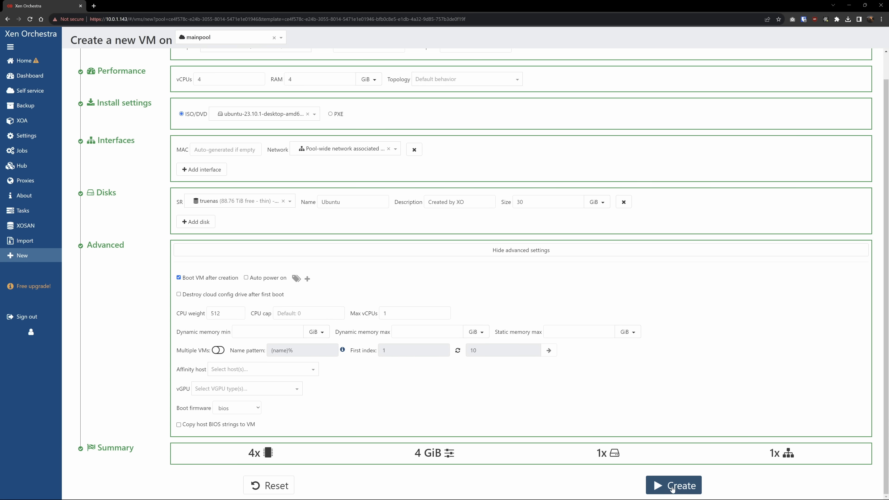
Submit the new-VM form to create the Ubuntu VM on mainpool.
click(672, 486)
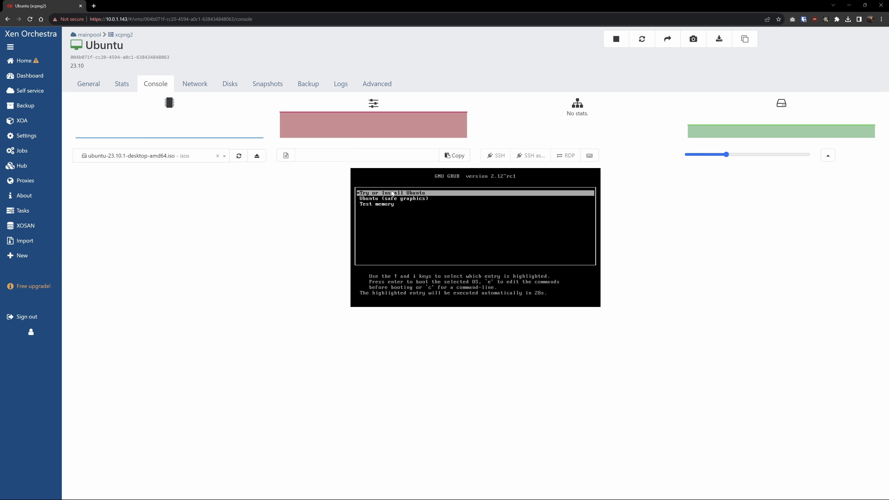
Boot the Ubuntu installer from the GRUB menu and eject the Ubuntu ISO.
key(Return)
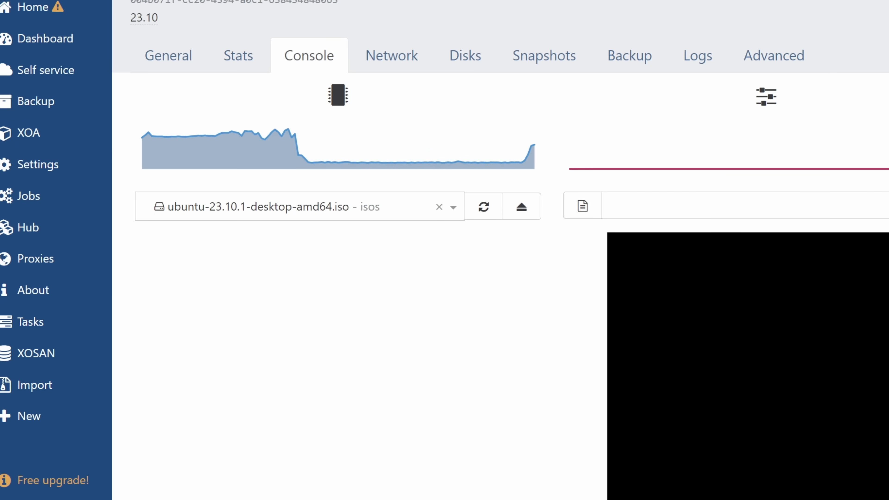
click(521, 207)
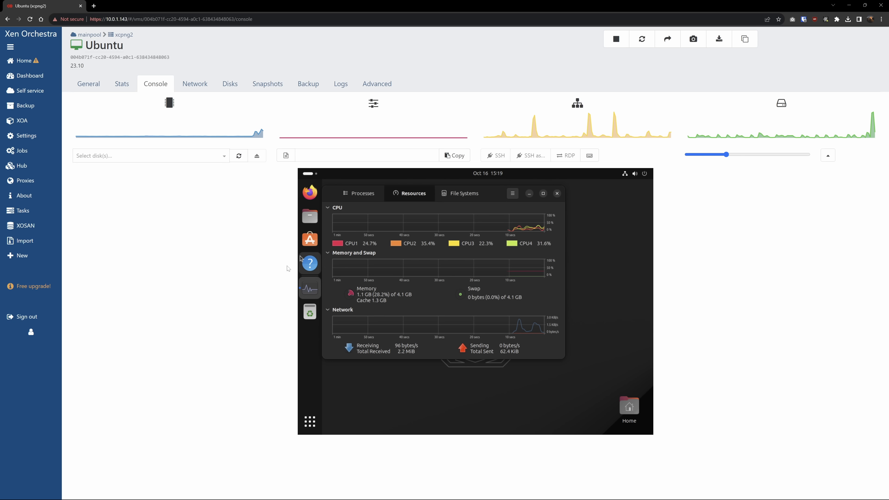
mouse_move(21, 136)
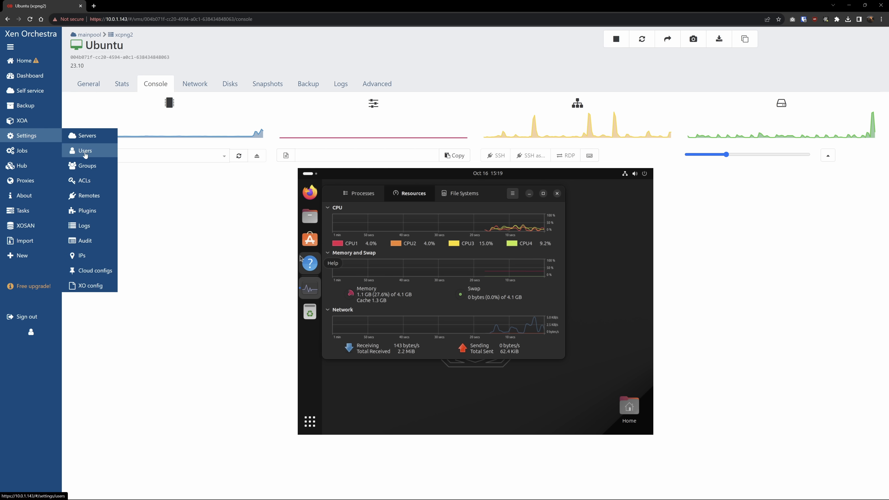
Open the backup remotes settings and briefly browse the new storage repository form.
click(88, 196)
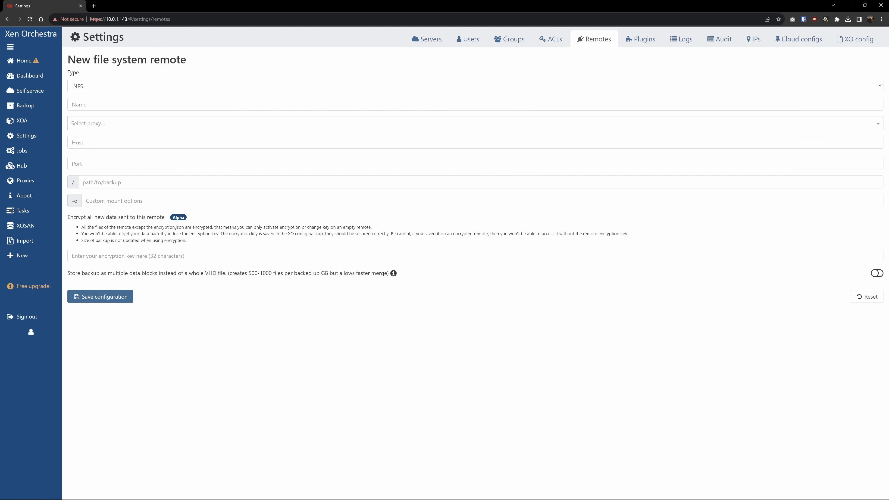
mouse_move(22, 256)
click(81, 271)
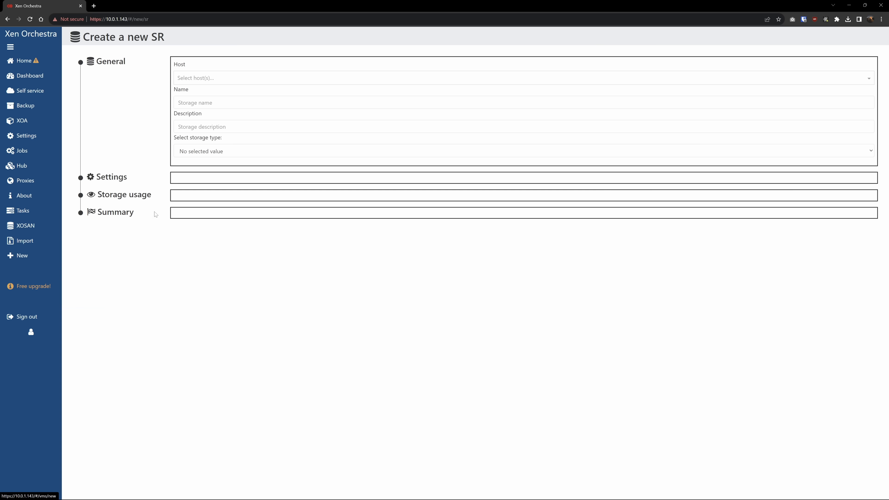
click(213, 152)
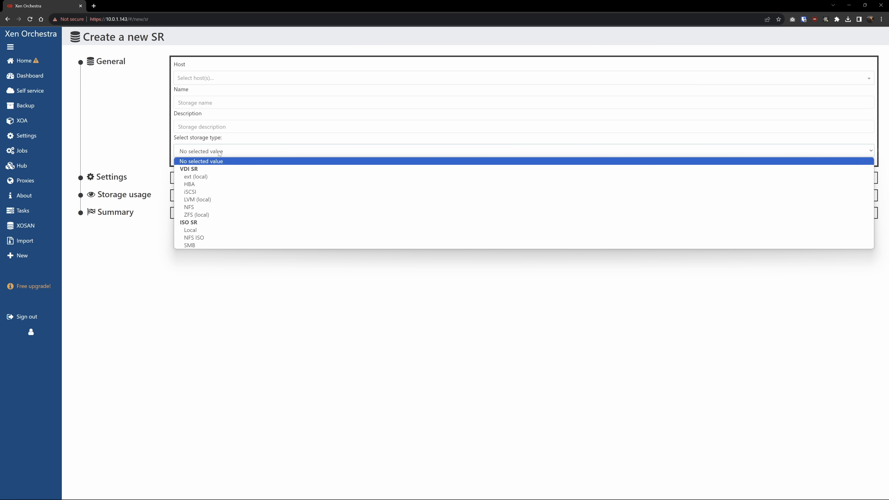
mouse_move(36, 151)
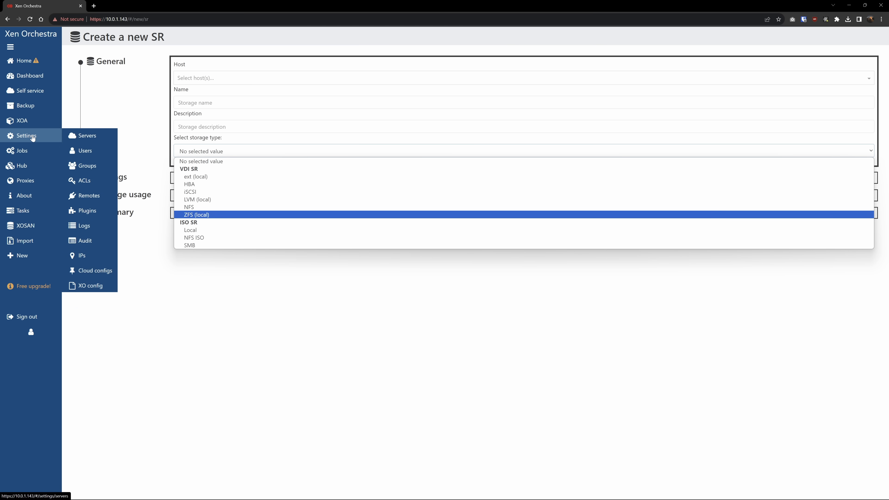
Save the truenasBackup NFS remote at 10.0.0.33:/mnt/BigBoi/XCPNG and start a new backup job.
click(94, 196)
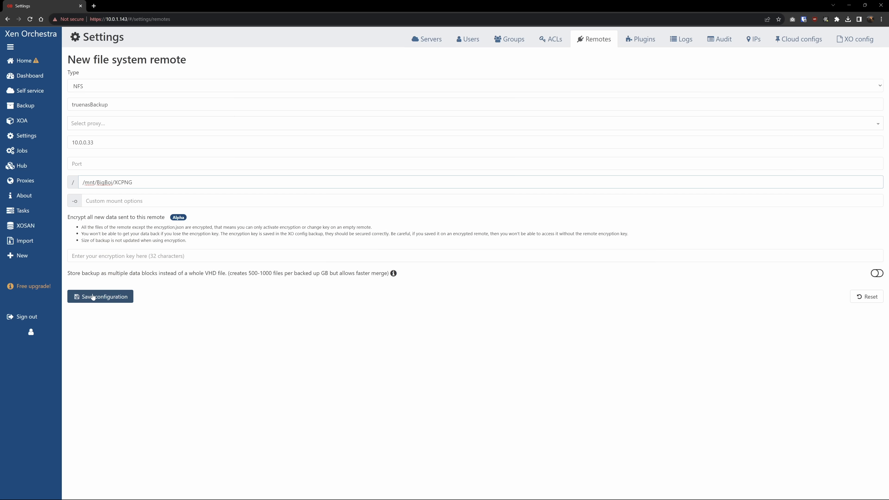
click(100, 296)
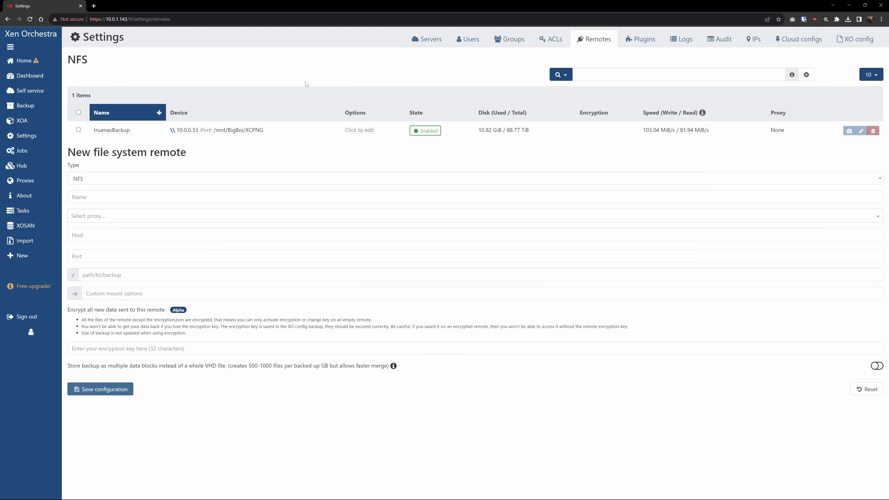
click(25, 105)
click(84, 121)
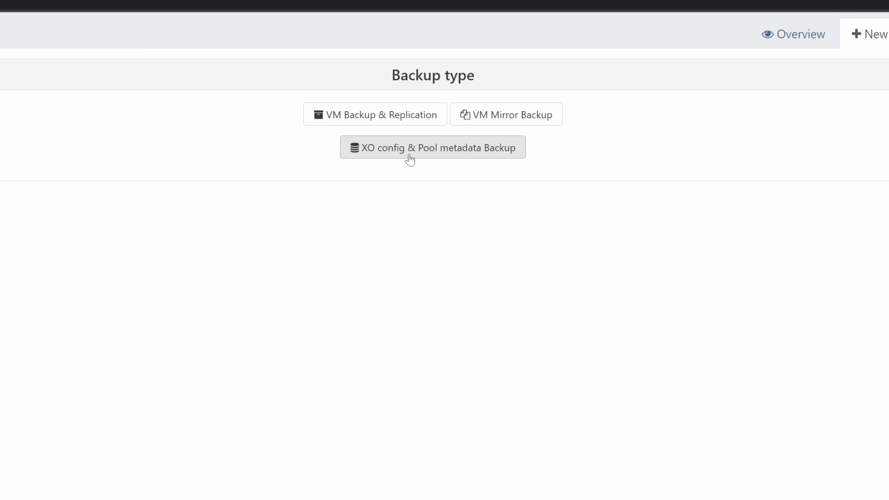
Try the Pool metadata and VM Backup & Replication backup types; both need an Enterprise upgrade.
click(403, 153)
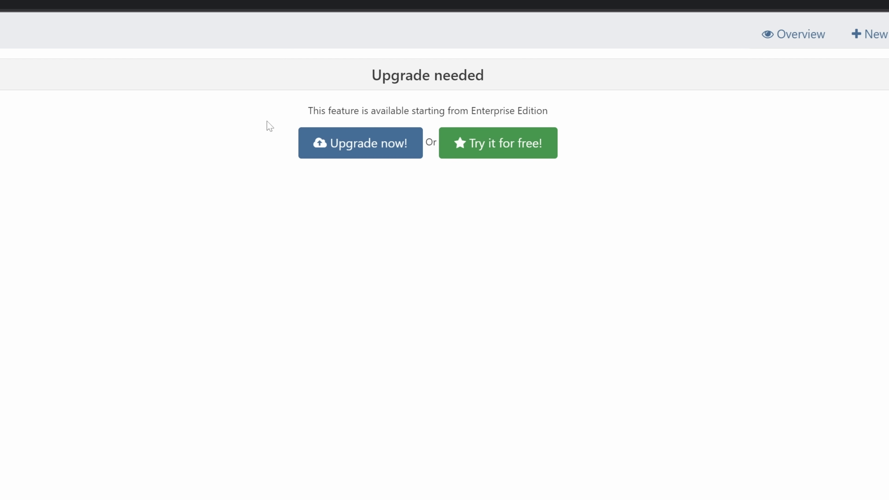
key(alt+Left)
click(397, 122)
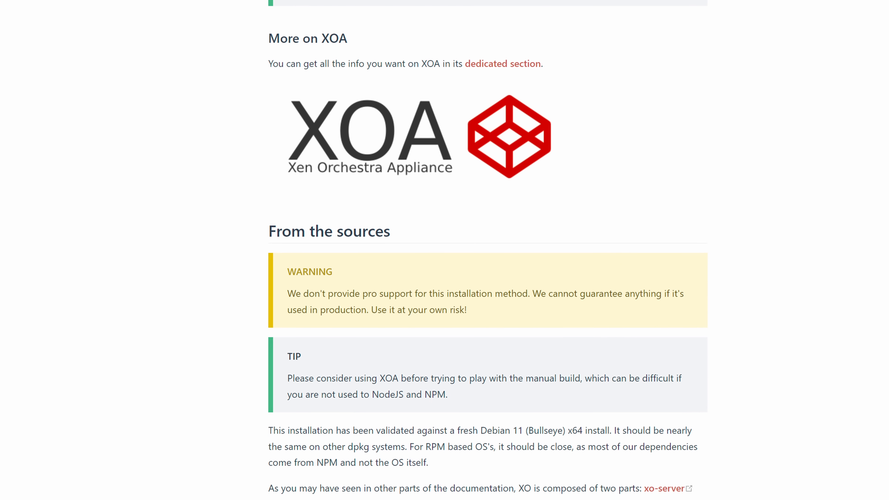
Scroll through the from-sources installation docs and the edition pricing matrix.
scroll(489, 250, down, 16)
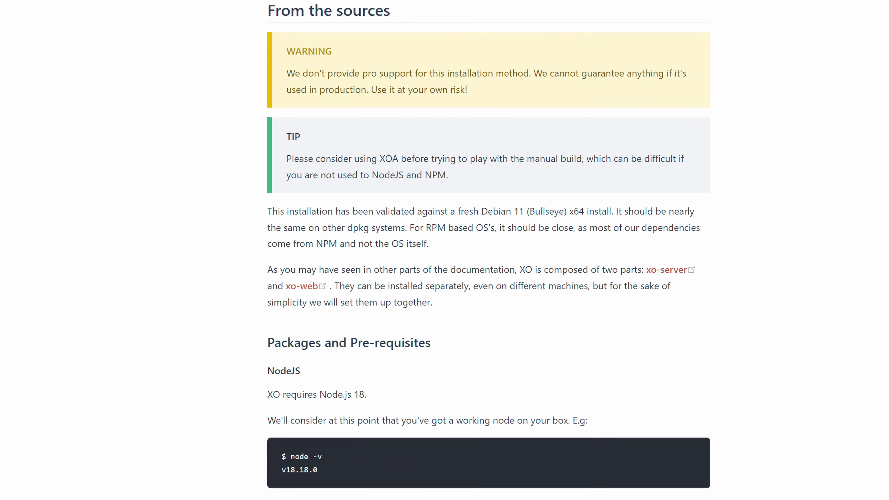
scroll(489, 250, down, 20)
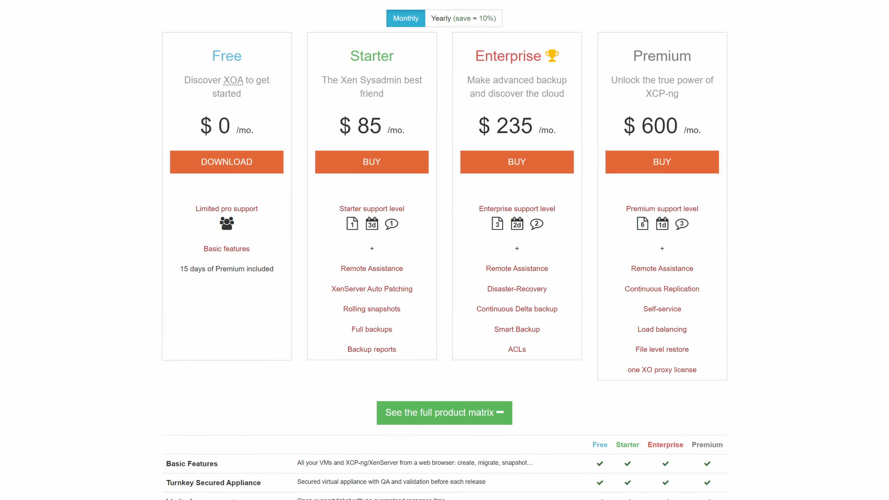
scroll(444, 250, down, 19)
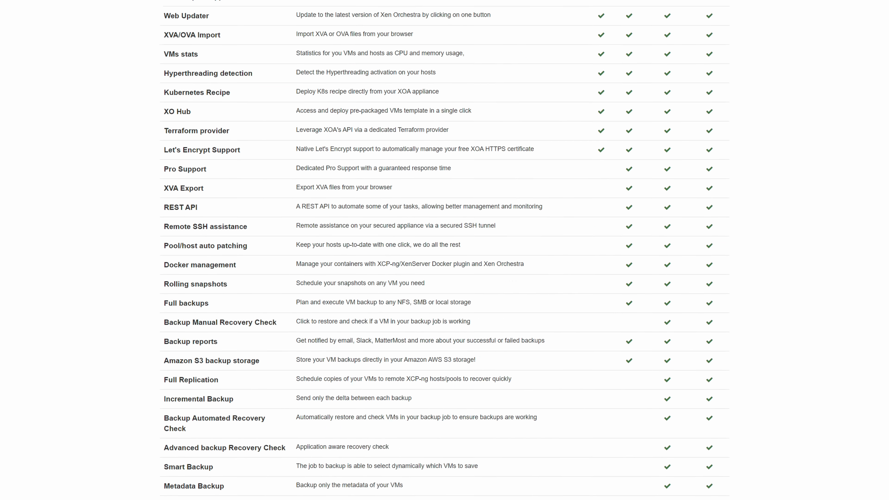
scroll(445, 250, down, 1)
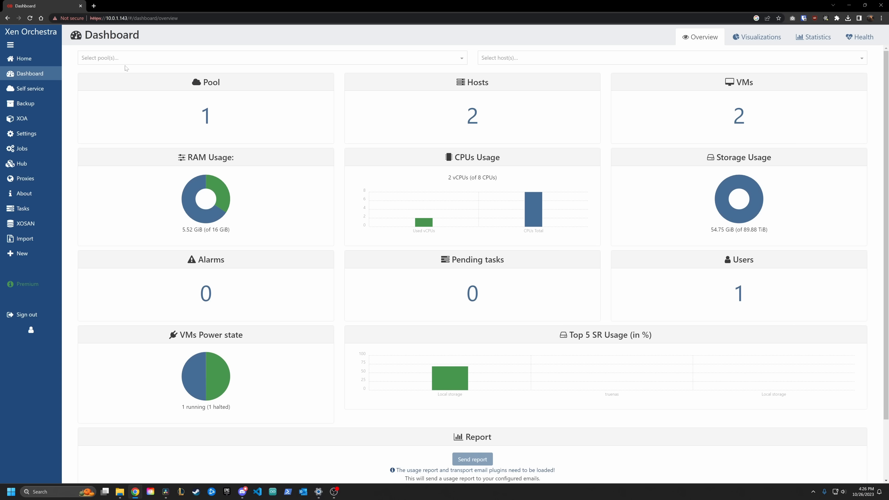
Return to the dashboard overview showing 1 pool, 2 hosts and 2 VMs.
mouse_move(34, 77)
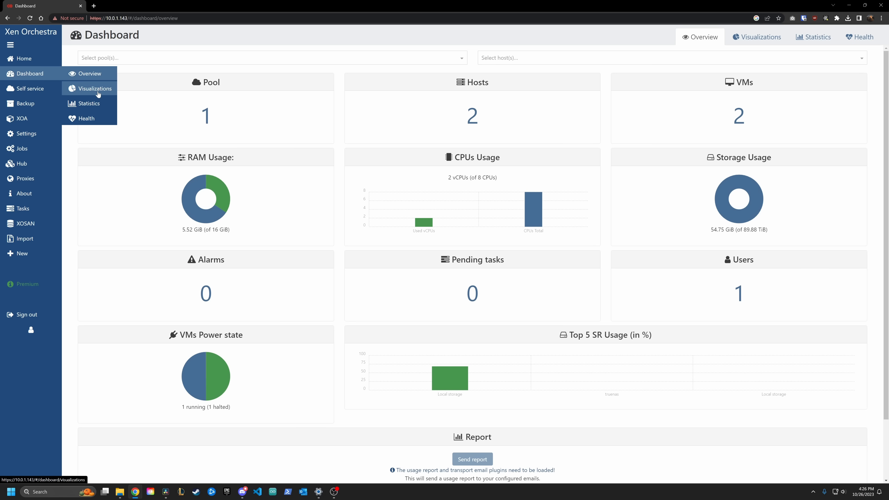
Start a metadata backup named xoaConfig for mainpool, exporting to the truenasBackup remote.
click(97, 89)
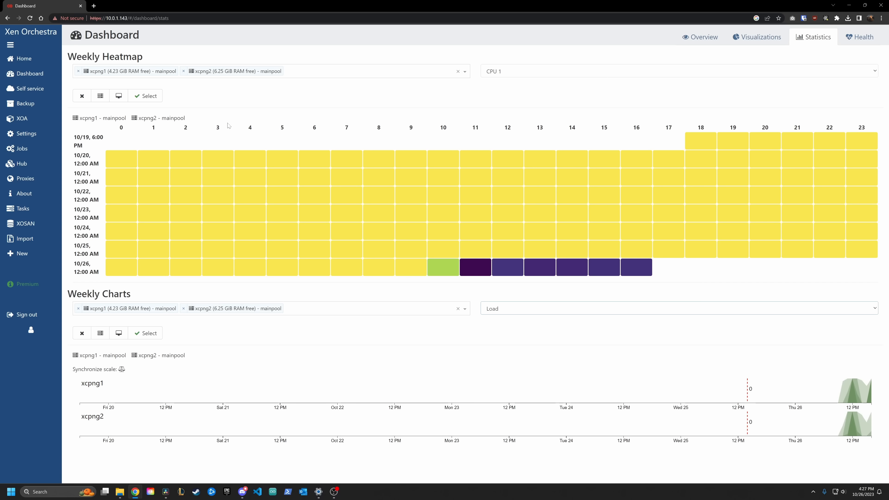
mouse_move(498, 270)
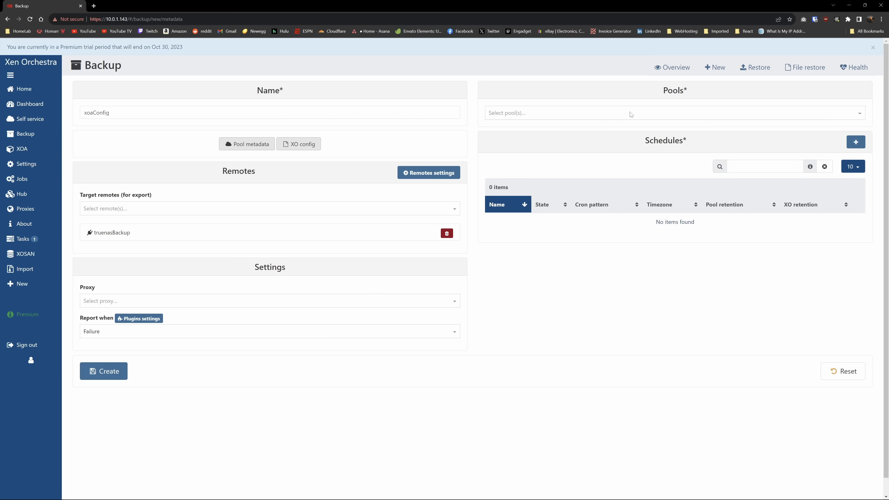
click(631, 114)
Add a cron schedule 0 1 */7 * * in America/Chicago and create the xoaConfig job.
click(856, 142)
scroll(336, 343, down, 5)
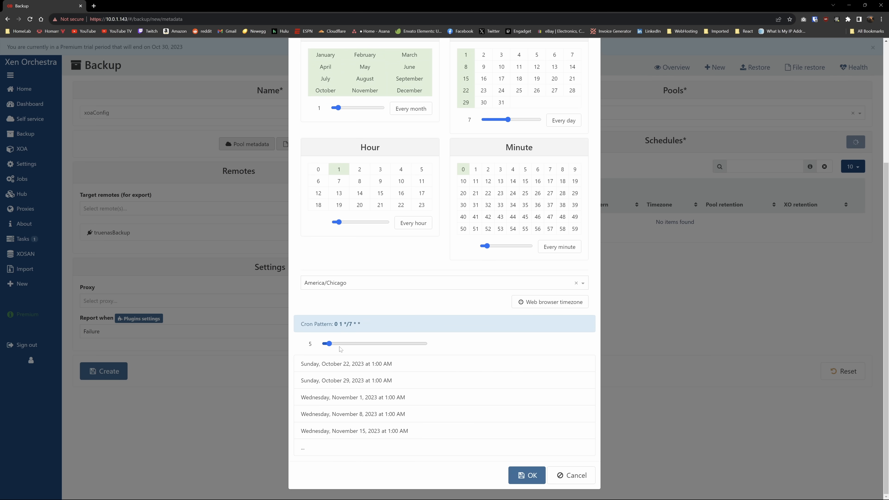
click(522, 477)
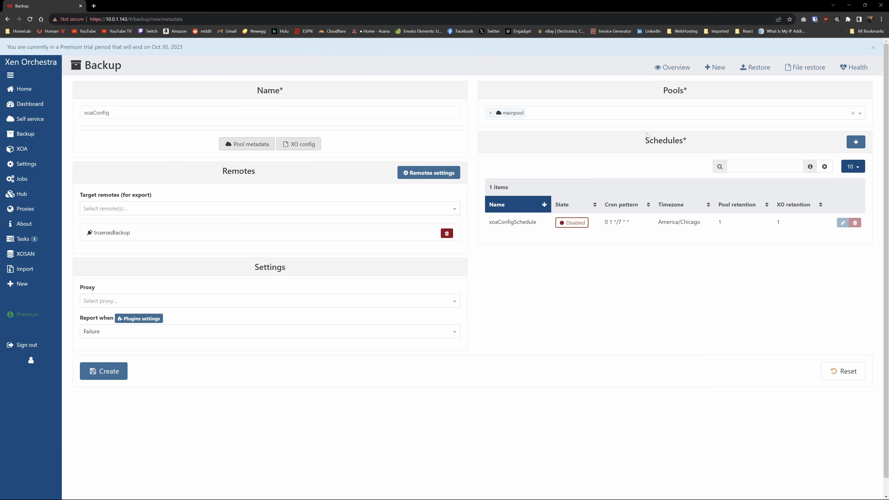
click(101, 372)
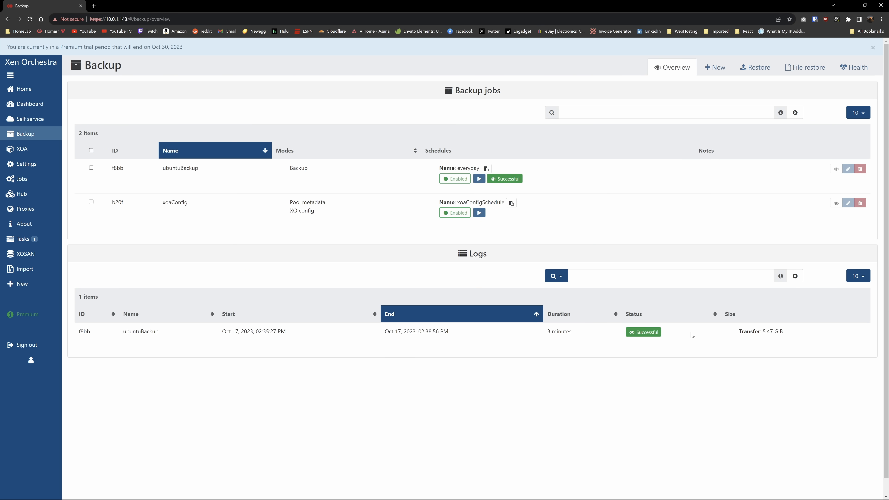
Restore the Ubuntu VM from its October 17 full backup onto the truenas SR in mainpool.
mouse_move(28, 136)
click(85, 164)
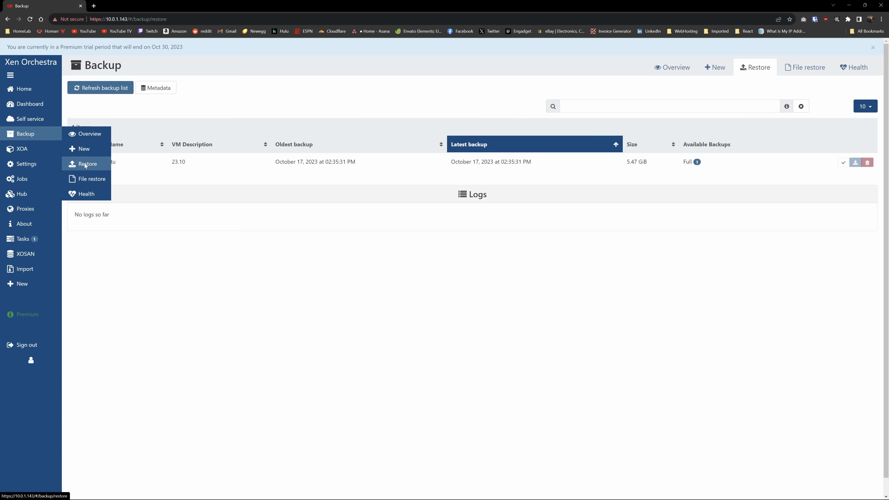
click(855, 163)
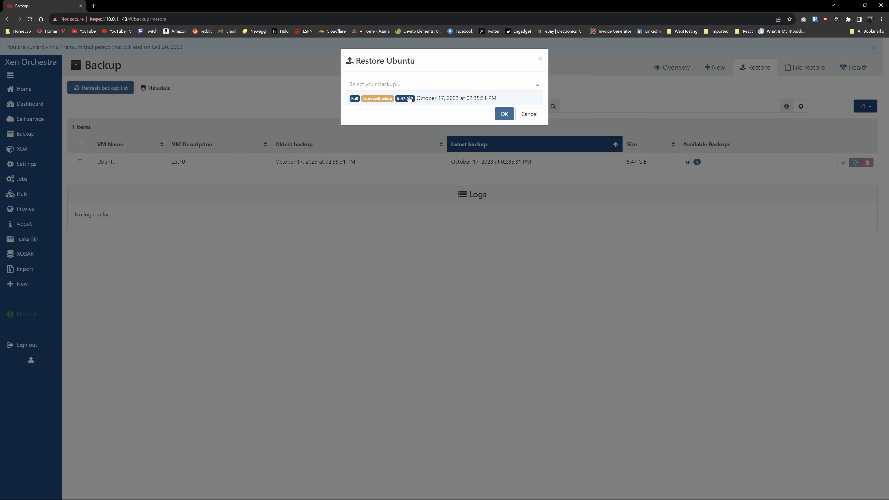
click(439, 102)
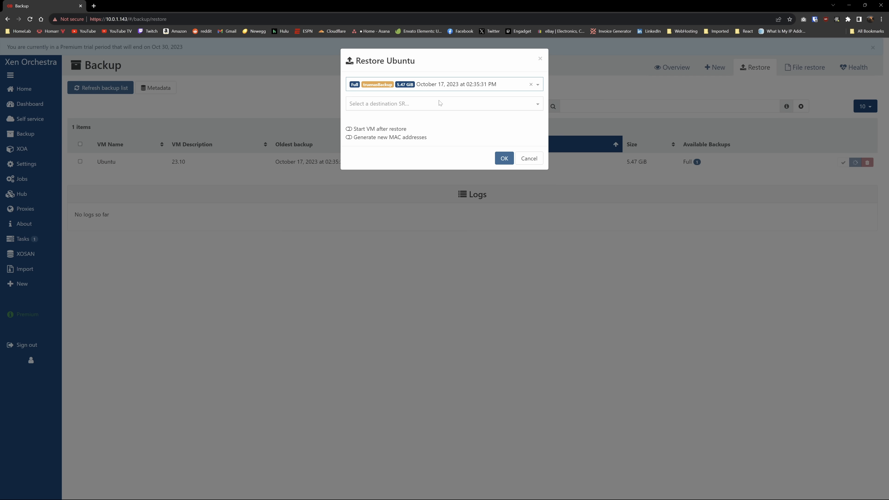
click(399, 110)
click(399, 127)
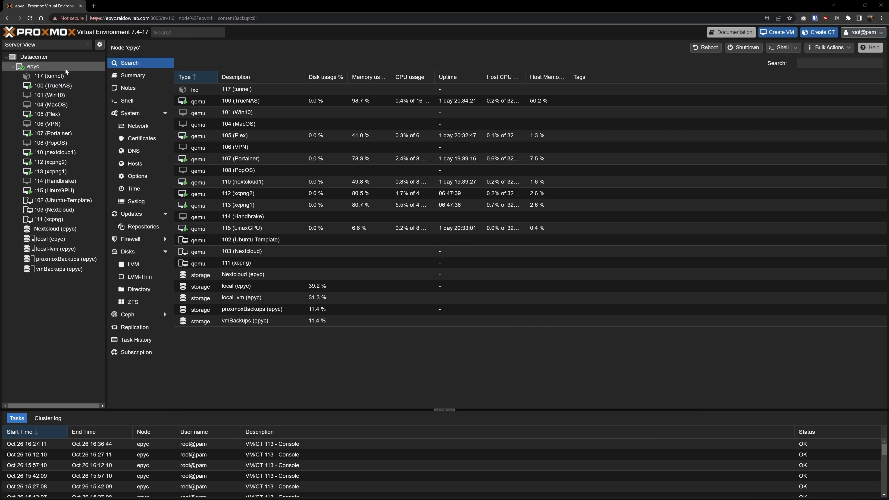
Open the vmBackups storage on node epyc and select VM 102's October 17 backup.
click(54, 270)
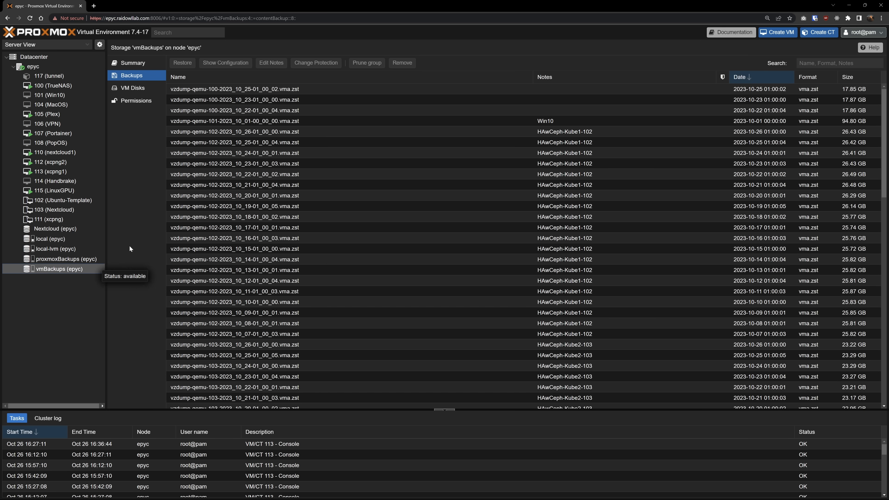
scroll(324, 121, down, 3)
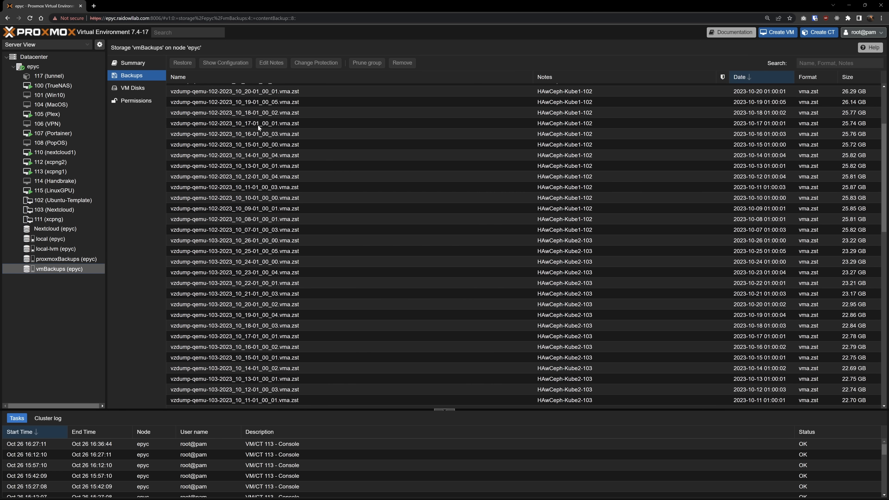
click(257, 125)
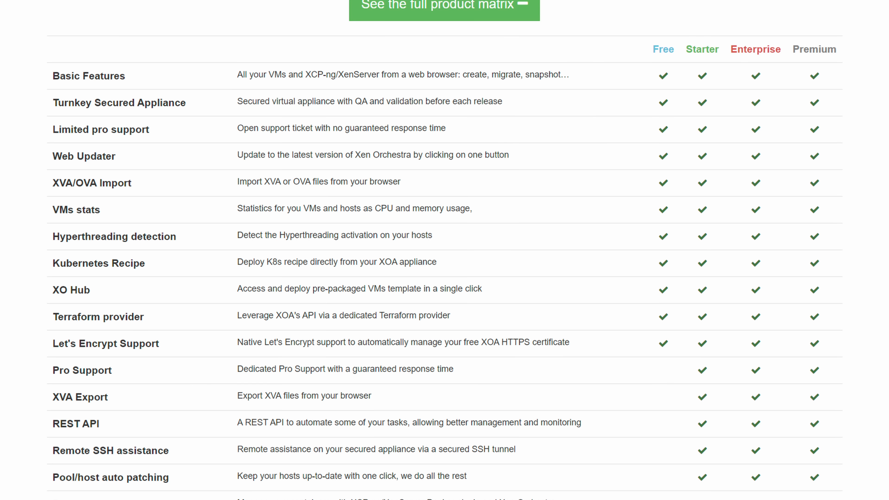
scroll(444, 250, down, 5)
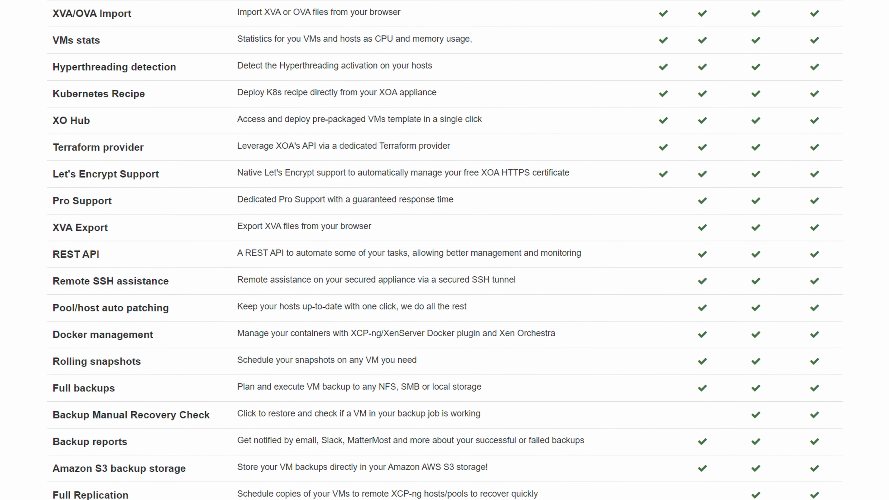
scroll(445, 251, down, 6)
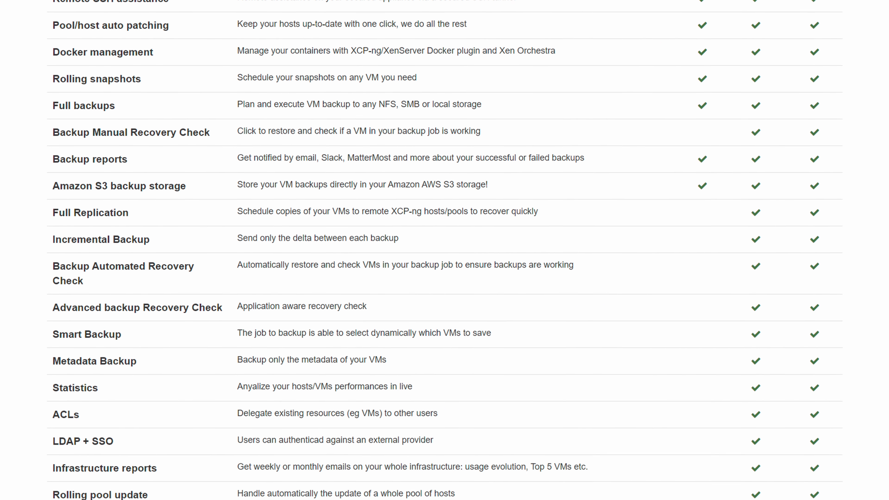
scroll(444, 250, down, 6)
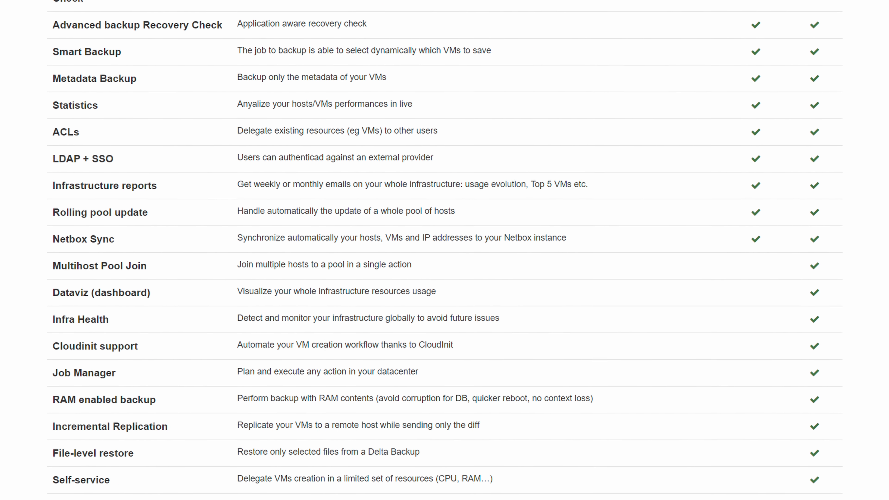
scroll(445, 250, down, 3)
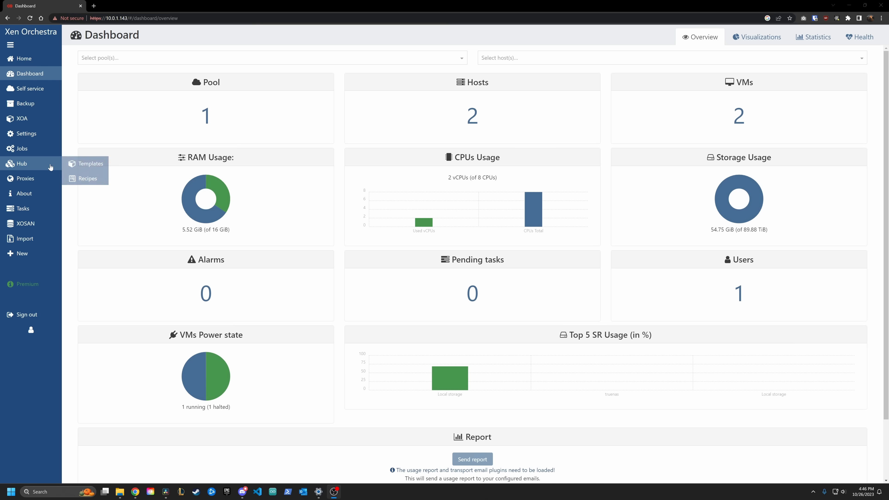
In Settings > ACLs, give the Cronies group the Viewer role on mainpool and Ubuntu.
mouse_move(26, 135)
click(93, 181)
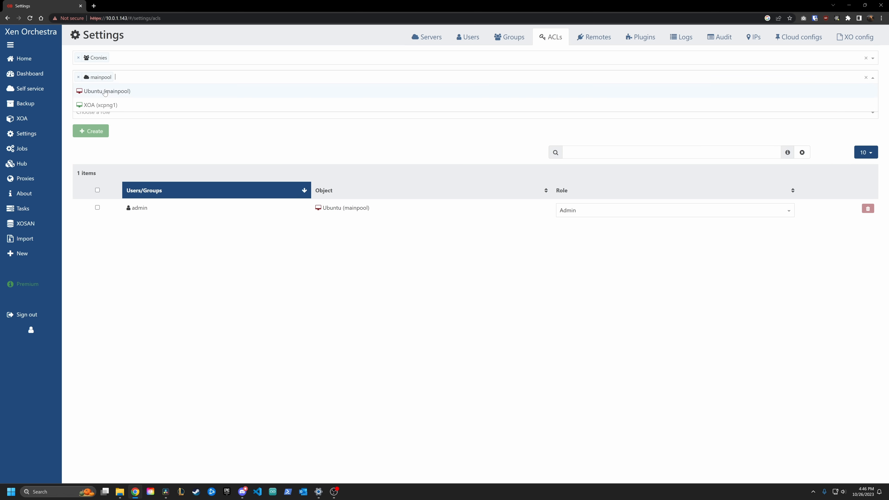
click(120, 94)
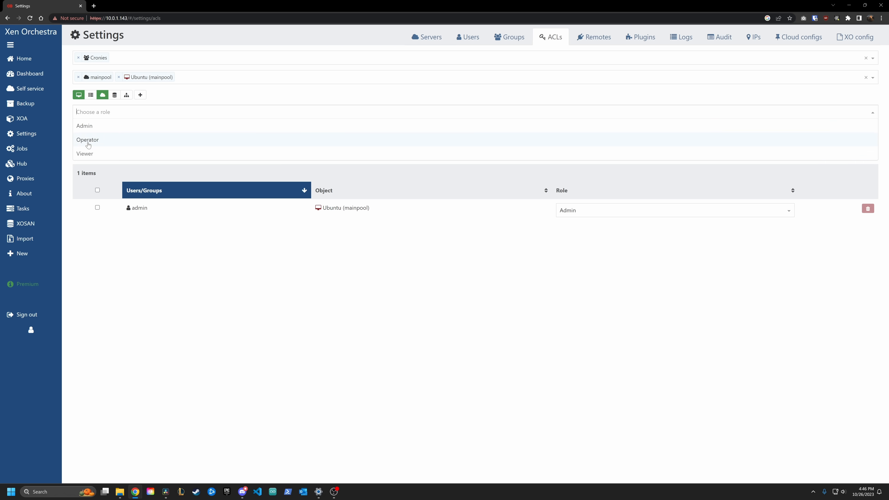
click(85, 154)
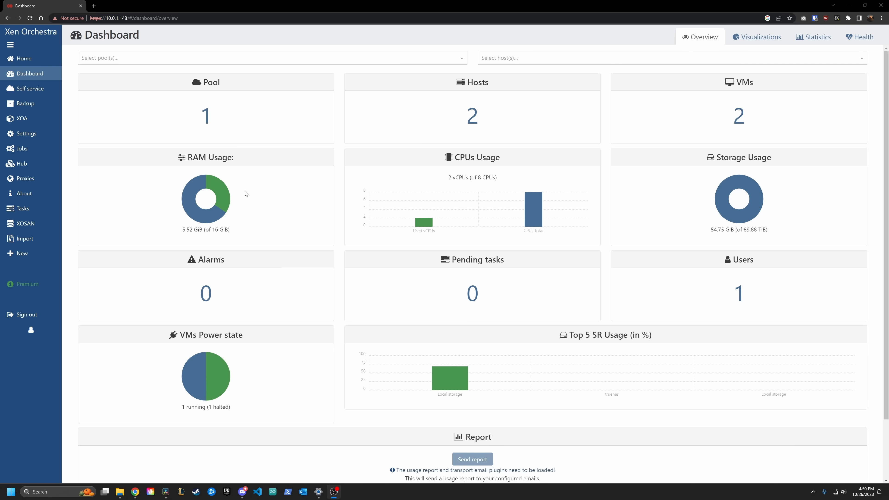
Review the configured backup remotes and the weekly host statistics.
mouse_move(38, 249)
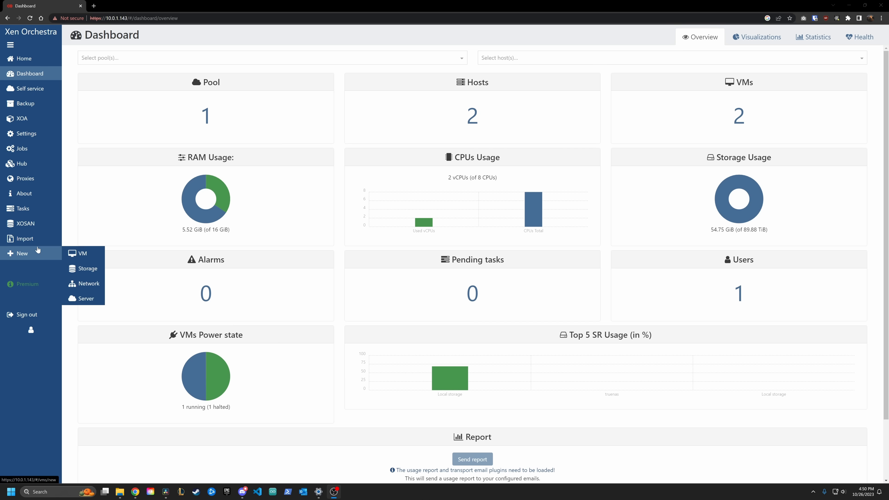
mouse_move(31, 134)
click(85, 193)
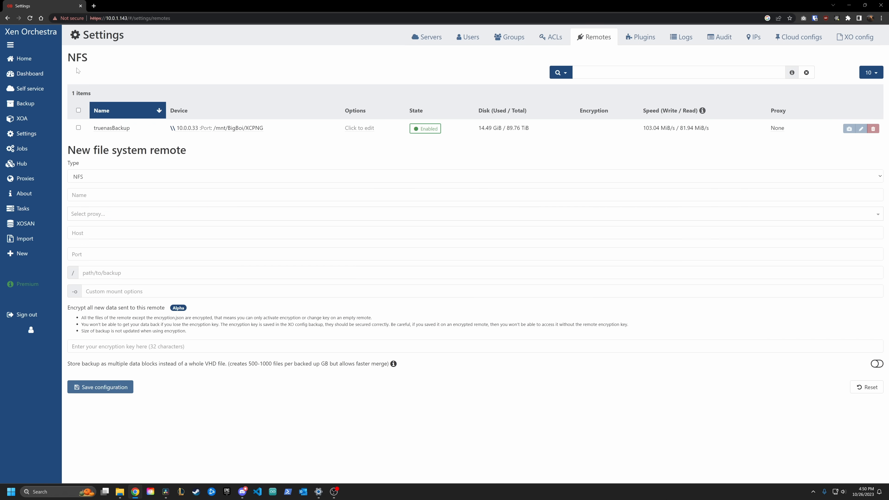
mouse_move(28, 74)
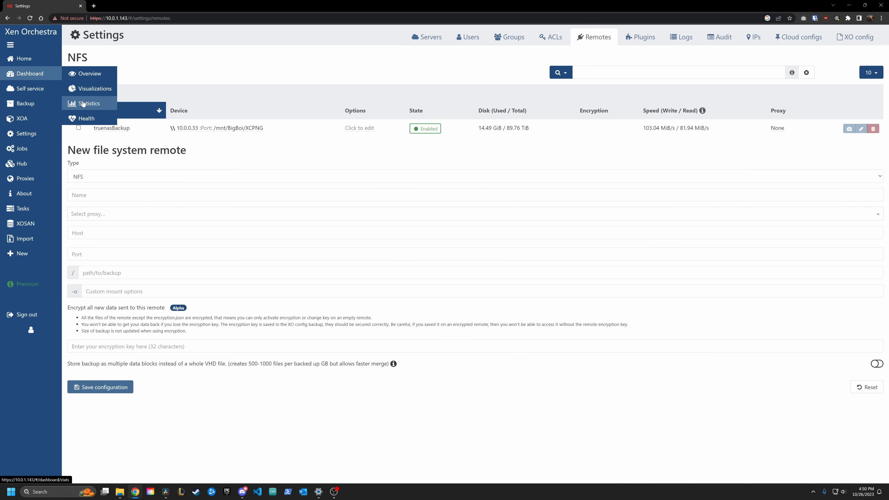
click(83, 104)
Open the New > Storage page to create a storage repository.
mouse_move(30, 254)
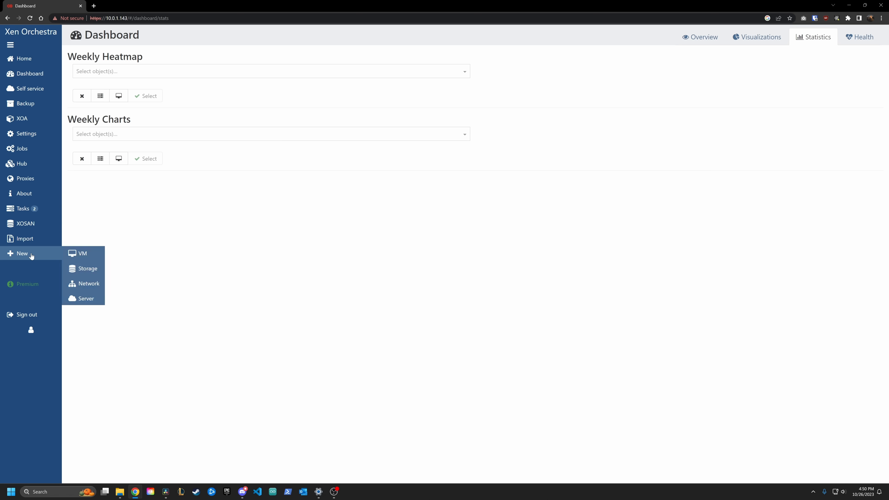
click(84, 269)
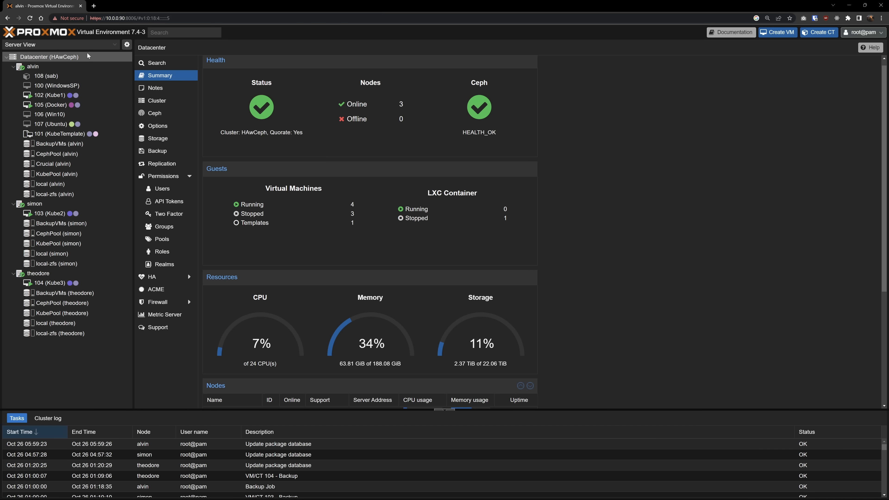
scroll(299, 141, down, 4)
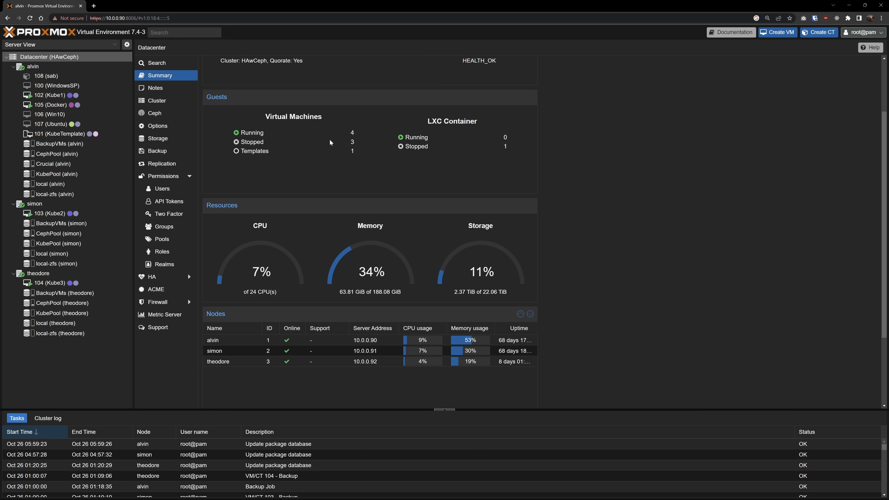